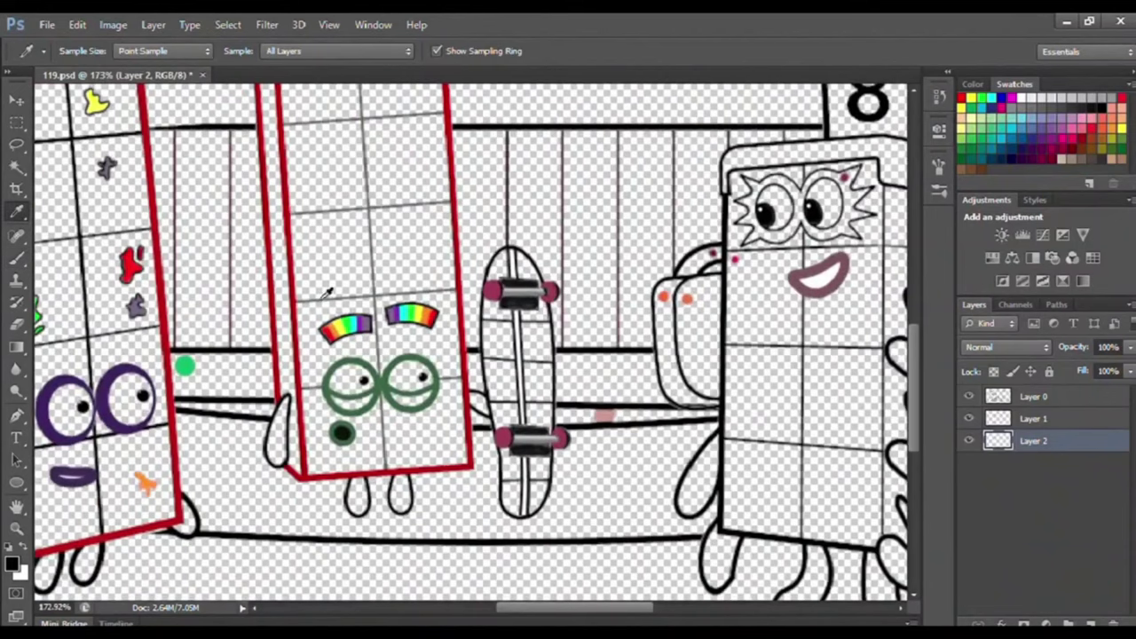
Paint the skateboard deck's top section cyan, sampling the colour from the figure's rainbow eyebrow.
left_click(354, 326)
key("b")
scroll(503, 264, "up", 1)
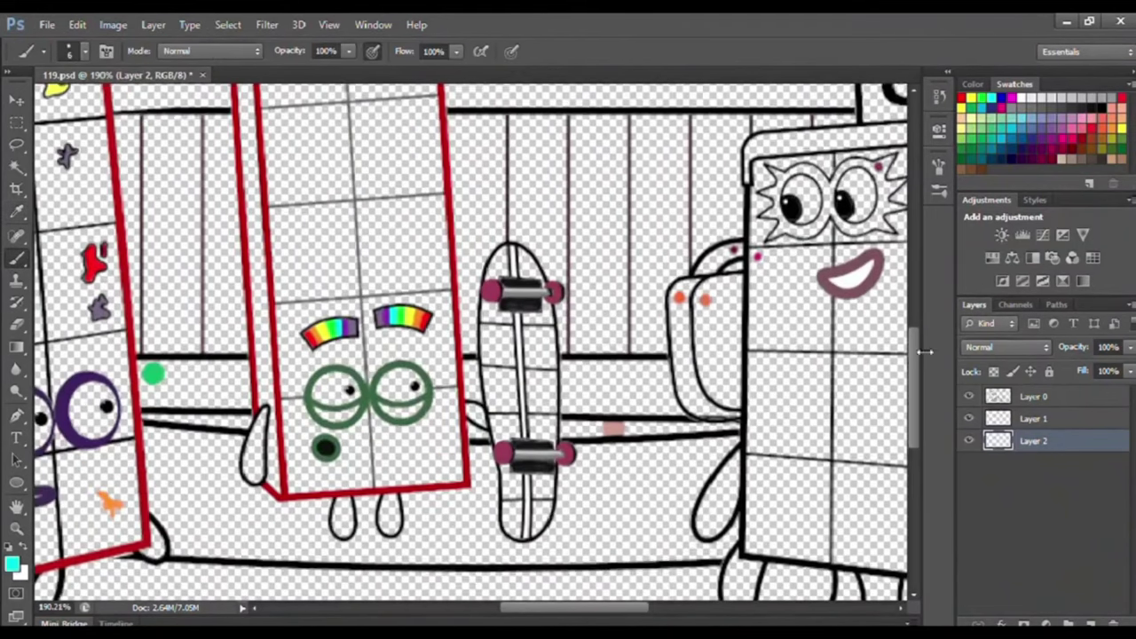
scroll(503, 263, "down", 1)
mouse_move(507, 221)
left_mouse_down()
mouse_move(523, 249)
mouse_move(547, 283)
left_mouse_up()
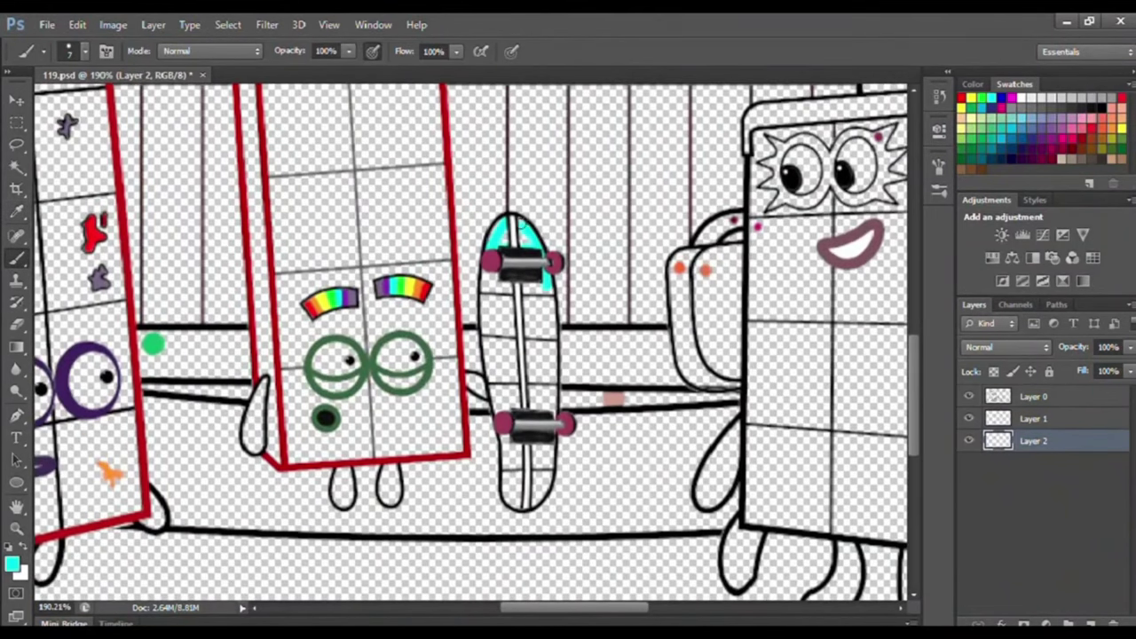
mouse_move(505, 239)
left_mouse_down()
mouse_move(546, 286)
mouse_move(487, 287)
mouse_move(493, 275)
mouse_move(547, 288)
mouse_move(488, 328)
mouse_move(550, 333)
mouse_move(548, 300)
mouse_move(506, 301)
mouse_move(539, 306)
mouse_move(544, 322)
mouse_move(484, 346)
mouse_move(489, 378)
mouse_move(556, 378)
mouse_move(548, 347)
left_mouse_up()
Paint the next two skateboard sections below the cyan green and yellow, using colours sampled from the rainbow eyebrow.
key("i")
left_click(331, 300)
key("b")
scroll(526, 382, "up", 2)
left_click(16, 212)
left_click(294, 283)
left_click(16, 258)
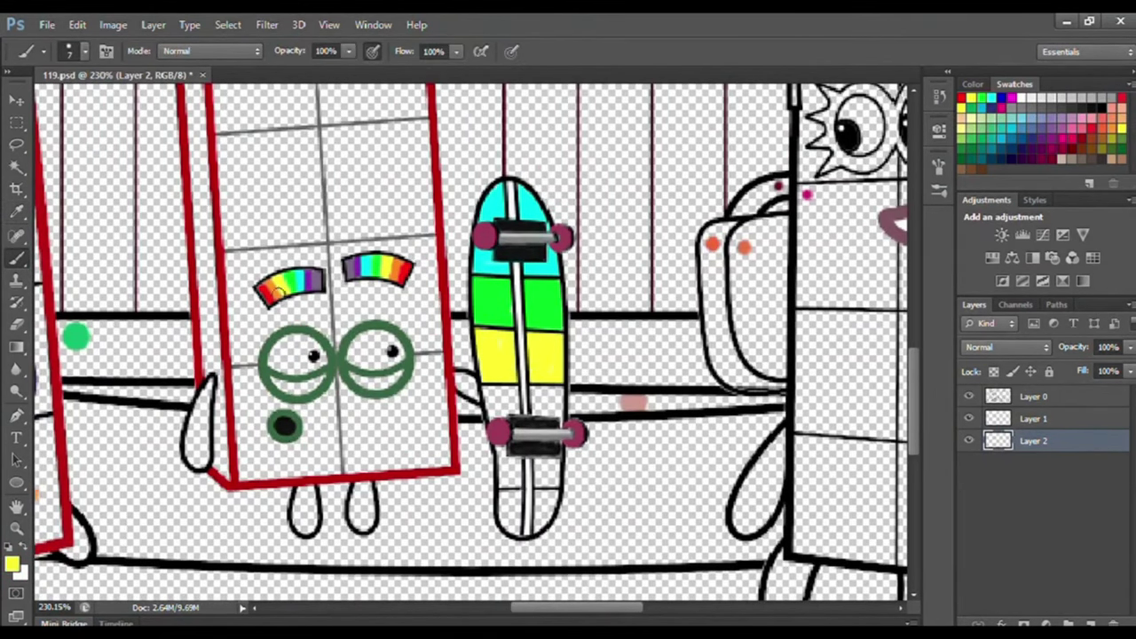
Paint the skateboard section around the lower truck orange and the one beneath it red, sampling both from the eyebrow.
key("i")
left_click(268, 284)
key("b")
mouse_move(488, 390)
left_mouse_down()
mouse_move(495, 407)
mouse_move(559, 395)
mouse_move(543, 432)
mouse_move(513, 408)
mouse_move(555, 416)
left_mouse_up()
left_click(16, 212)
left_click(263, 293)
left_click(16, 258)
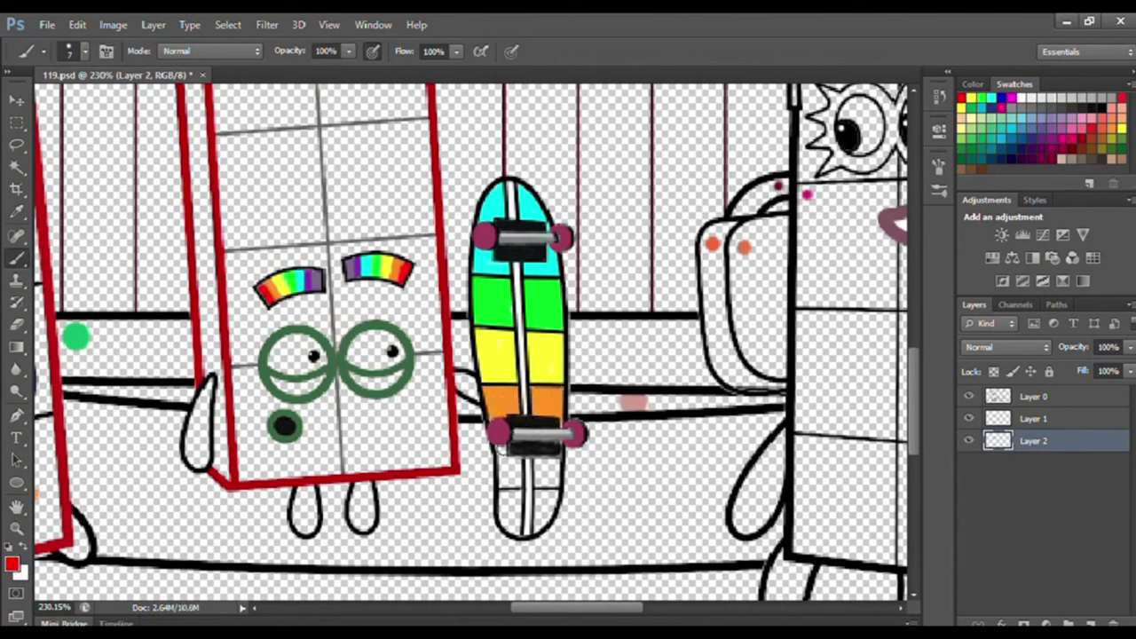
mouse_move(501, 448)
left_mouse_down()
mouse_move(546, 484)
mouse_move(558, 449)
left_mouse_up()
Paint the skateboard's bottom tip purple with the colour sampled from the rainbow eyebrow.
key("i")
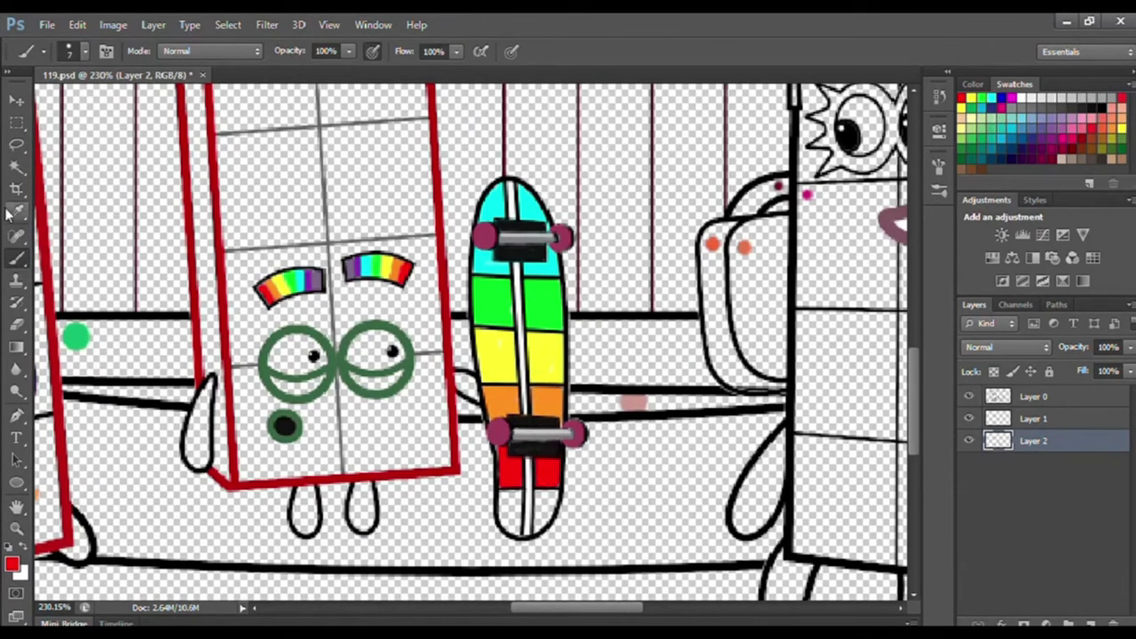
left_click(313, 277)
key("b")
mouse_move(511, 493)
left_mouse_down()
mouse_move(548, 512)
mouse_move(510, 495)
mouse_move(551, 509)
mouse_move(555, 499)
mouse_move(523, 508)
left_mouse_up()
key("ctrl+z")
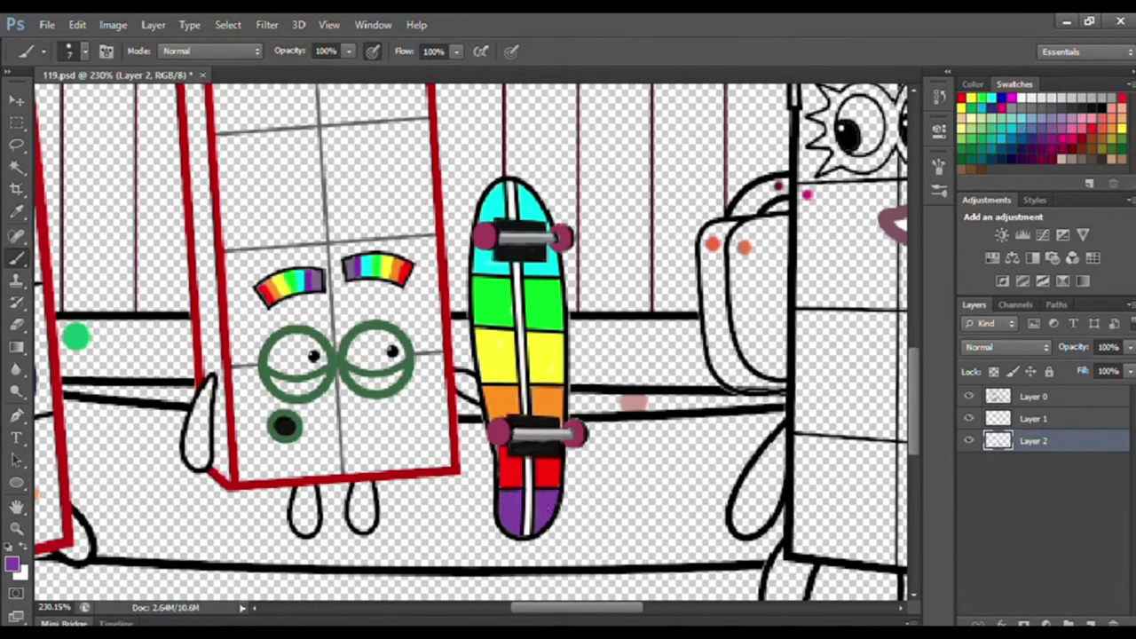
scroll(572, 407, "down", 10)
scroll(441, 326, "up", 2)
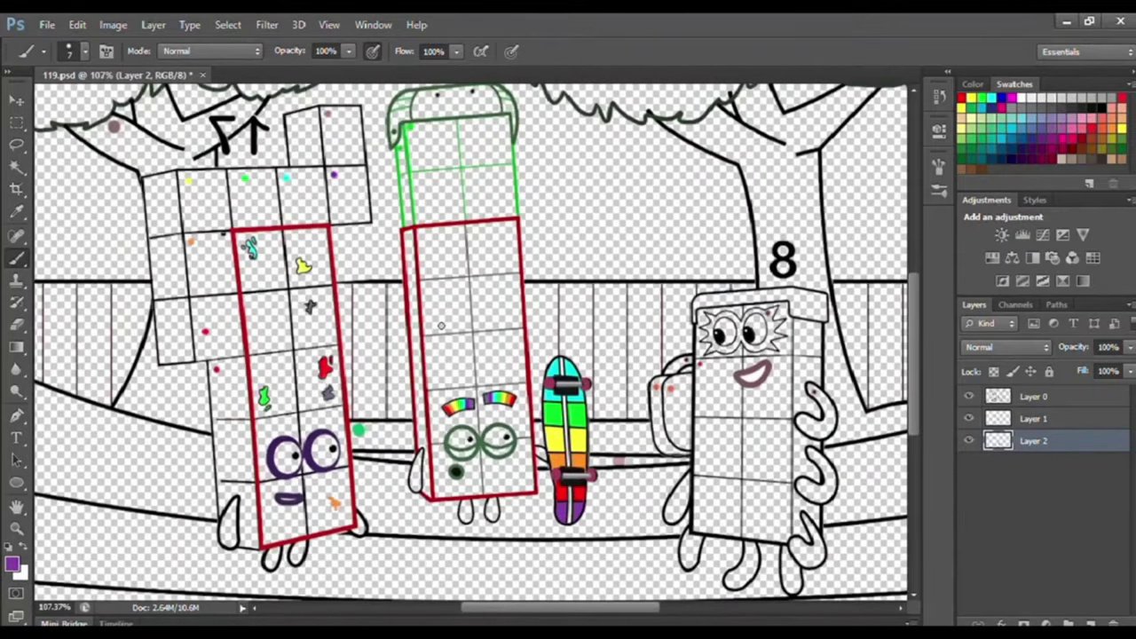
Fill figure 14's lower eyelids, arms and legs with its dark green outline colour, adding a new layer for the arm behind the skateboard.
scroll(465, 469, "up", 5)
left_click(459, 403, "alt")
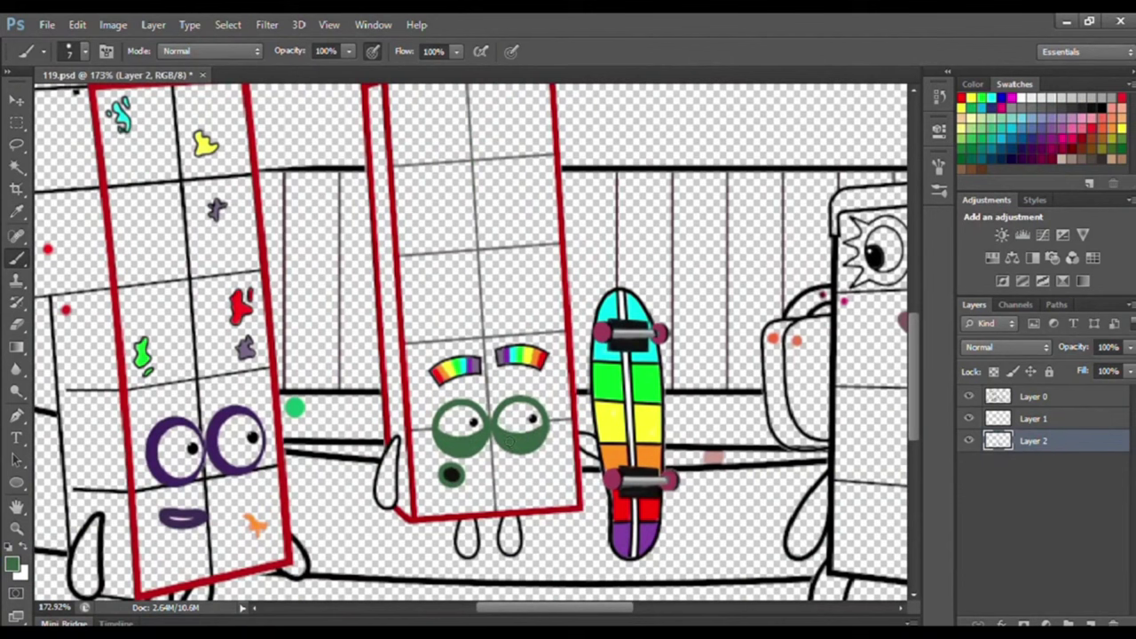
mouse_move(392, 442)
left_mouse_down()
mouse_move(384, 498)
mouse_move(390, 466)
left_mouse_up()
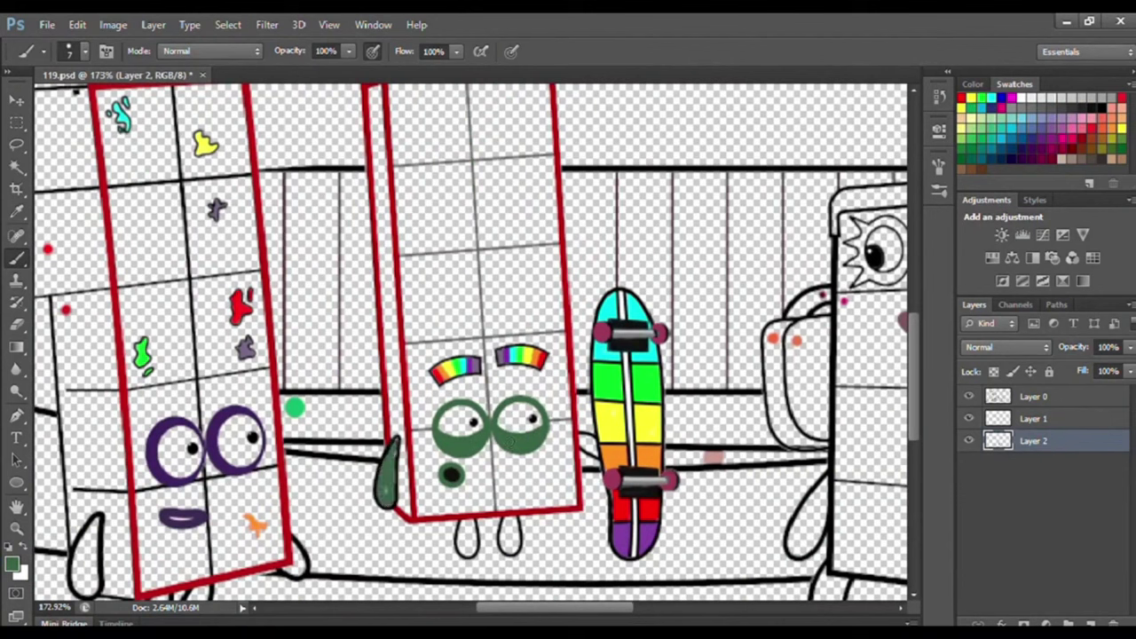
left_click_drag(462, 526, 463, 543)
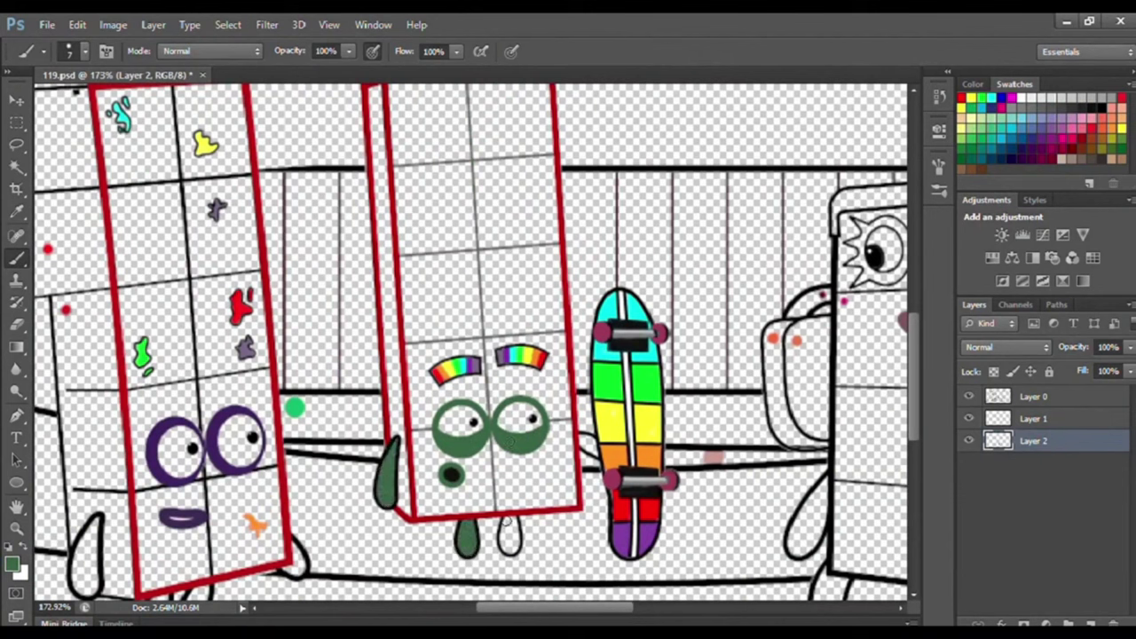
key("ctrl+shift+alt+n")
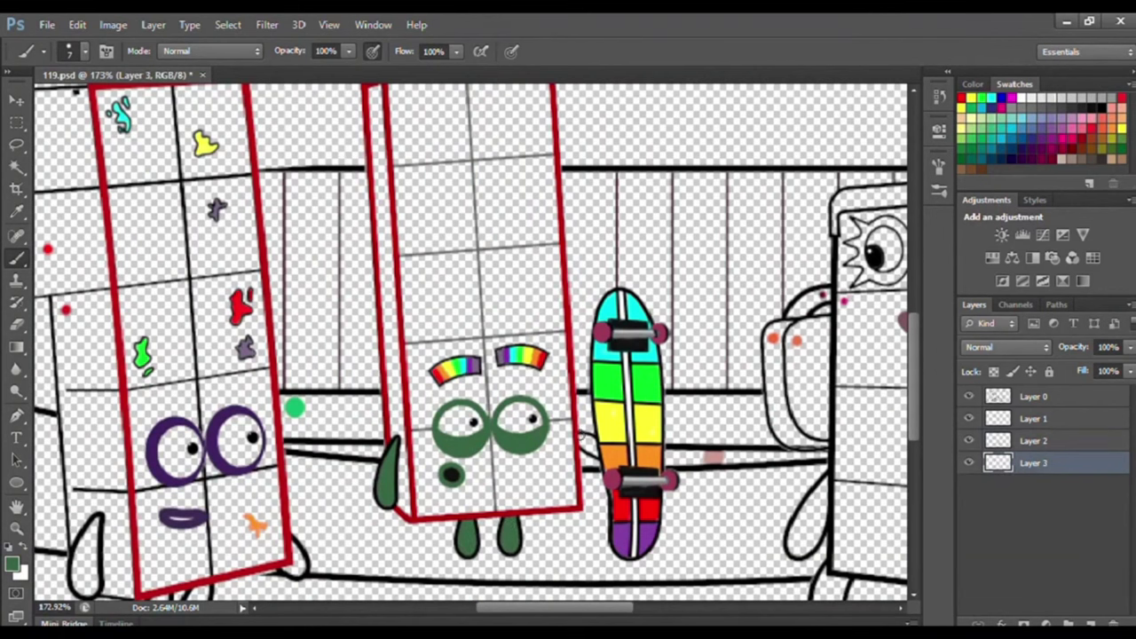
scroll(856, 444, "up", 2)
Paint the narrow side face of figure 14's red-outlined block in the sampled outline red on Layer 3.
key("i")
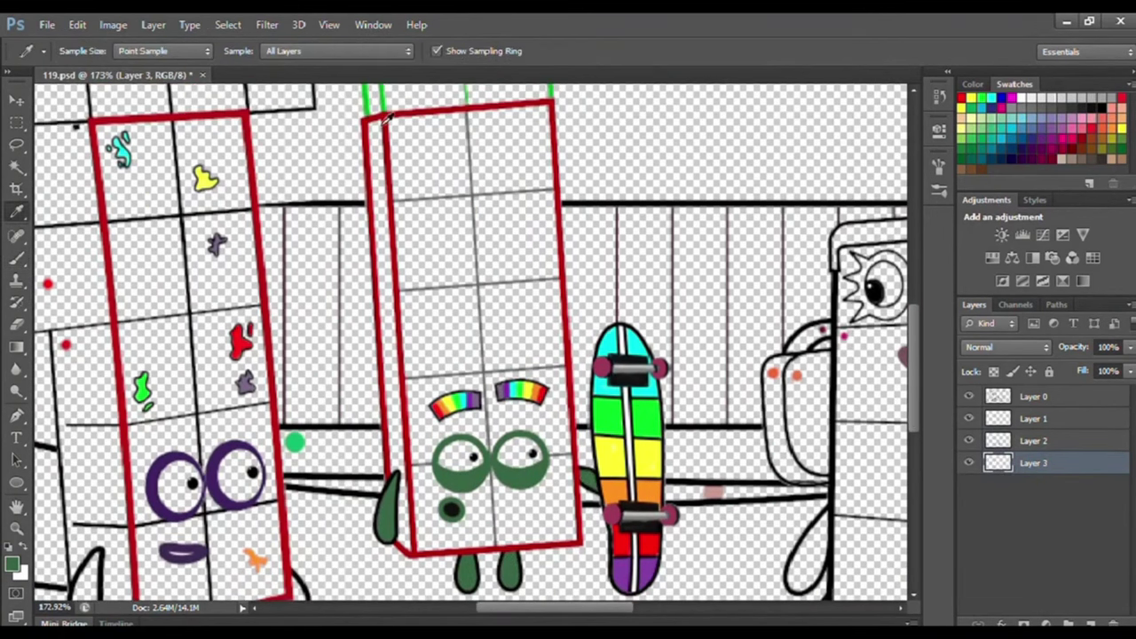
left_click(388, 118)
key("b")
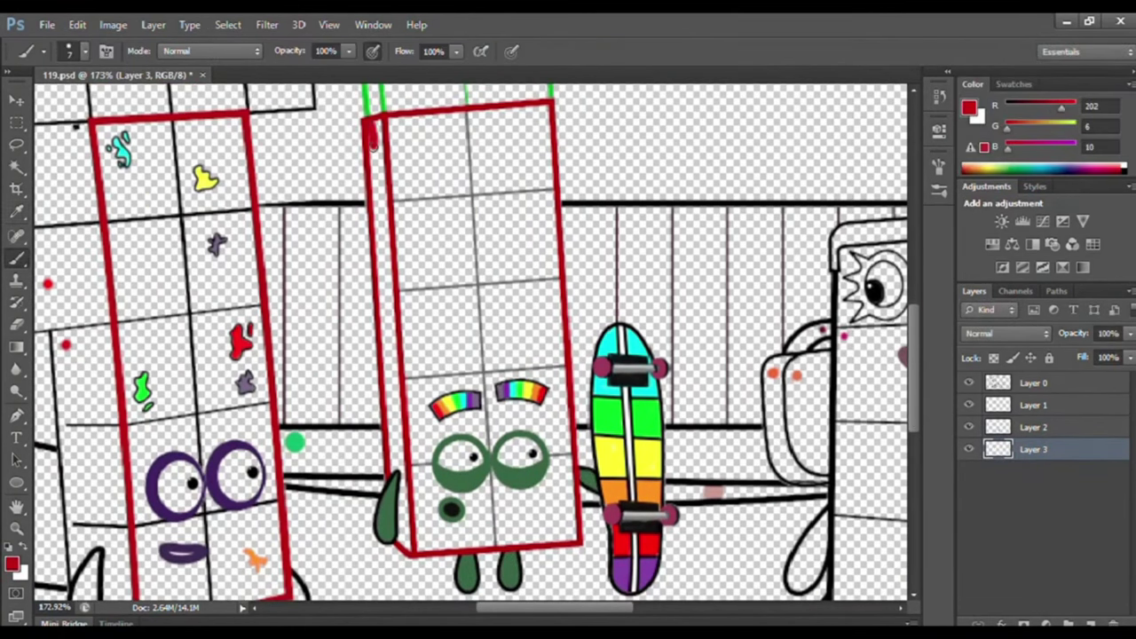
key("bracketright")
left_click_drag(378, 121, 402, 543)
key("bracketleft")
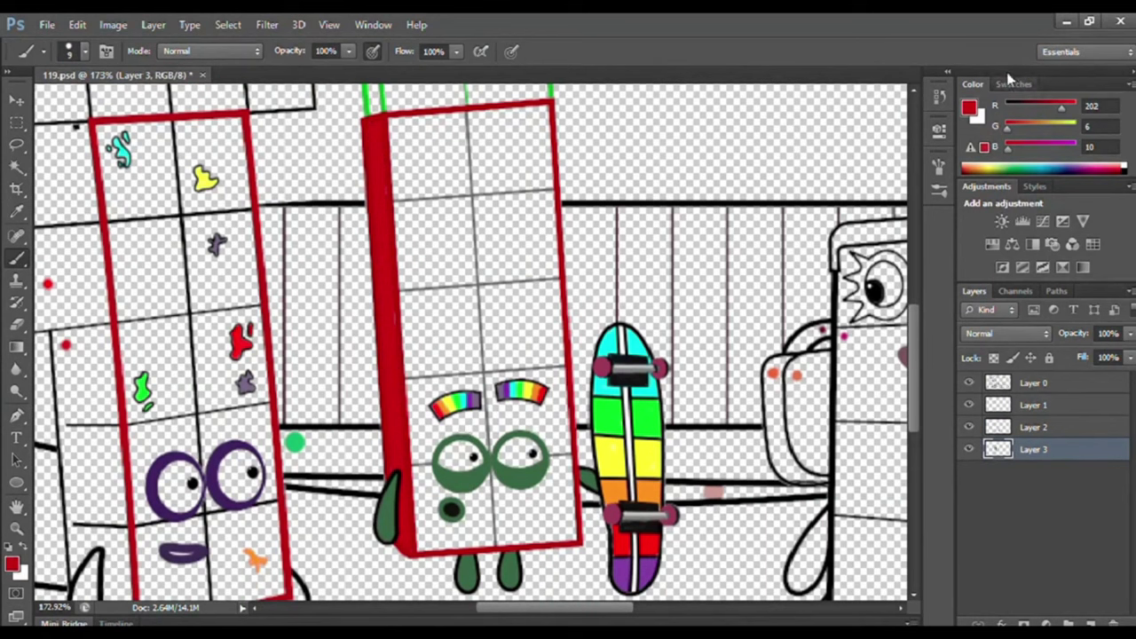
Paint figure 14's eye whites, and fill the front squares of its red-outlined block white on a new layer.
left_click(1014, 83)
key("x")
left_click_drag(458, 448, 533, 453)
left_click(1092, 621)
key("bracketright")
key("bracketright")
mouse_move(391, 129)
left_mouse_down()
mouse_move(511, 125)
mouse_move(544, 188)
mouse_move(569, 537)
mouse_move(428, 546)
mouse_move(524, 153)
mouse_move(520, 208)
mouse_move(456, 310)
mouse_move(545, 380)
mouse_move(426, 444)
mouse_move(553, 520)
left_mouse_up()
Add a new layer at the bottom of the stack and paint the side face of figure 14's upper block in the sampled green.
key("bracketright")
left_click_drag(920, 418, 921, 346)
left_click(1090, 624)
left_click_drag(1049, 485, 1048, 522)
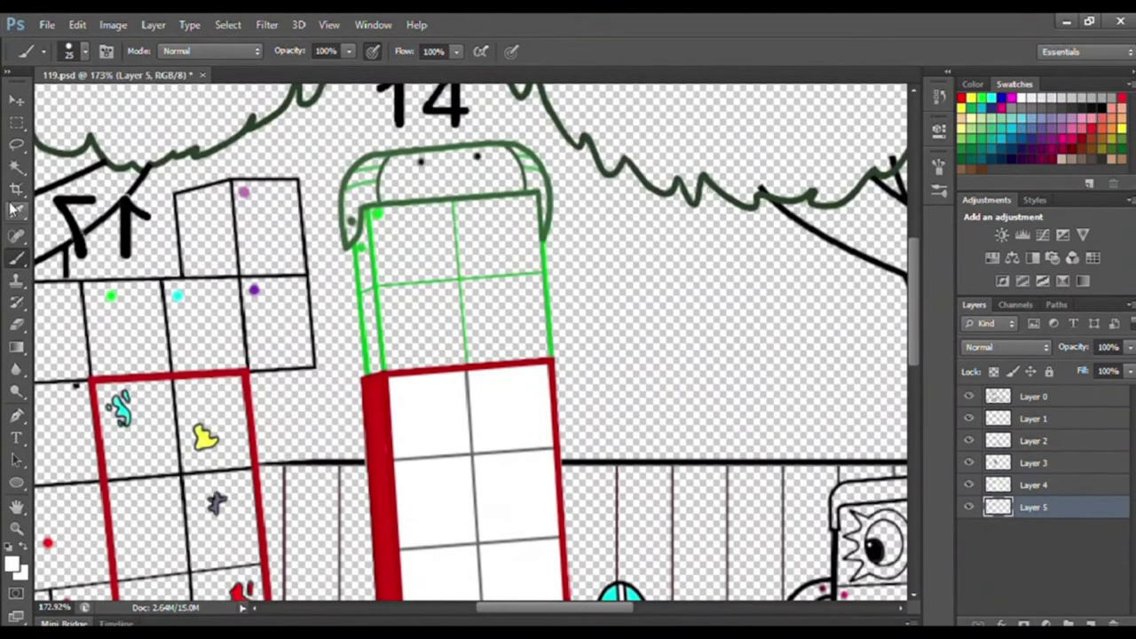
left_click(364, 238, "alt")
key("bracketleft")
key("bracketleft")
key("bracketleft")
key("bracketleft")
key("bracketleft")
key("bracketright")
key("bracketright")
key("bracketright")
left_click_drag(362, 245, 376, 368)
Add a new layer and fill figure 14's hair with the dark green sampled from its outline.
key("ctrl+shift+alt+n")
key("i")
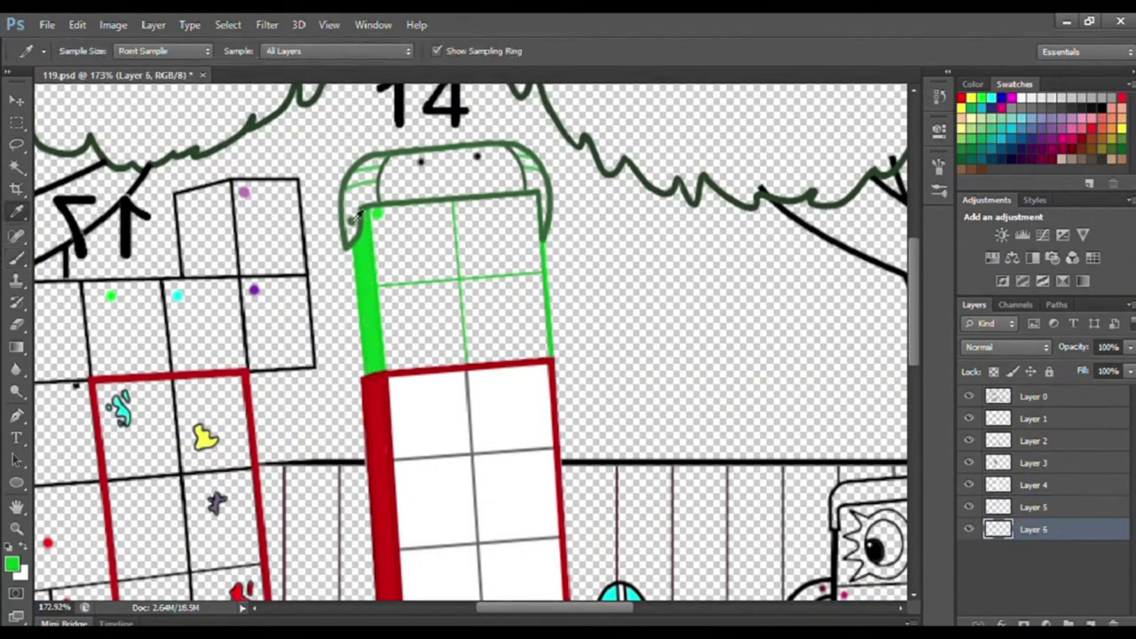
left_click(348, 238)
key("b")
mouse_move(348, 241)
left_mouse_down()
mouse_move(352, 193)
mouse_move(381, 164)
left_mouse_up()
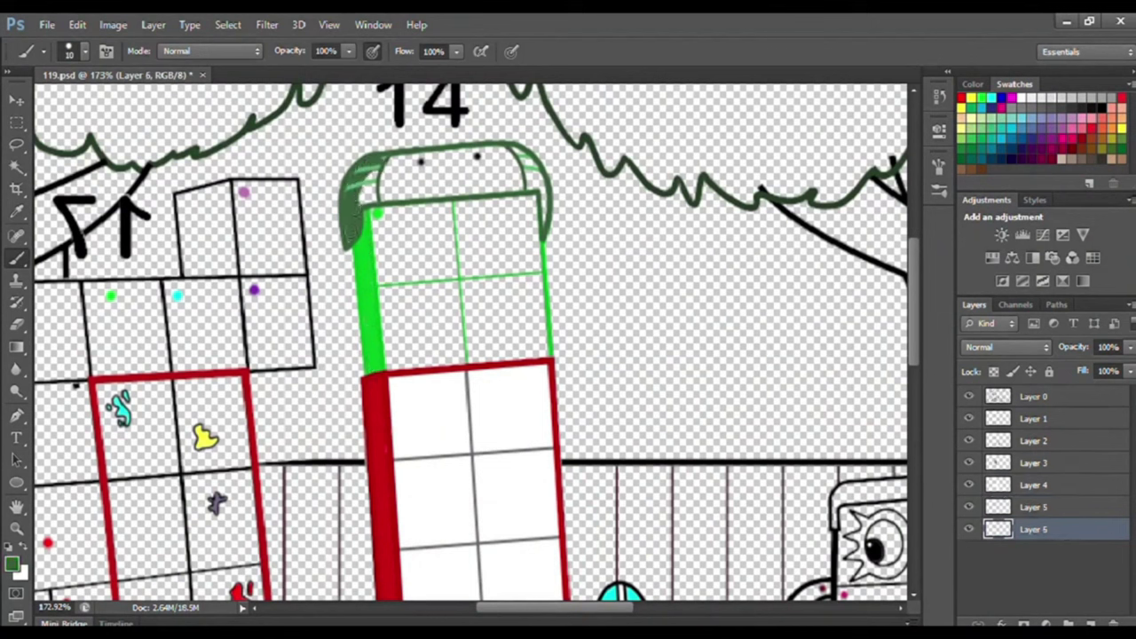
mouse_move(357, 201)
left_mouse_down()
mouse_move(541, 184)
mouse_move(516, 151)
mouse_move(379, 167)
mouse_move(429, 186)
left_mouse_up()
key("bracketright")
key("bracketright")
key("bracketright")
key("bracketright")
key("bracketright")
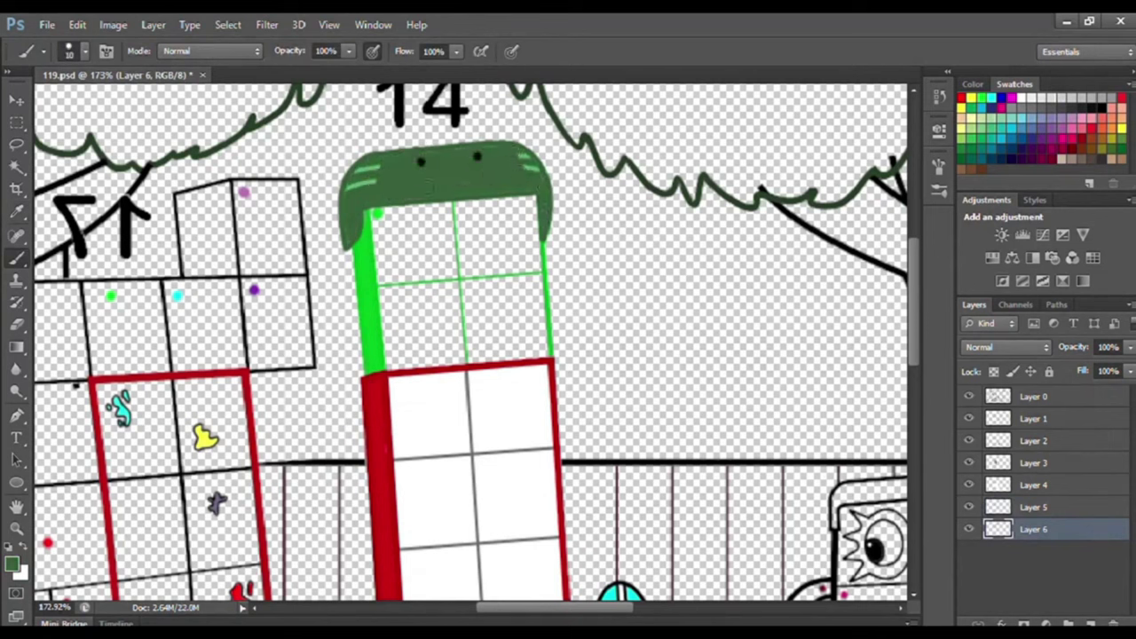
Add a new layer at the bottom of the stack and fill figure 14's four upper front squares with the sampled bright green.
left_click(1029, 396)
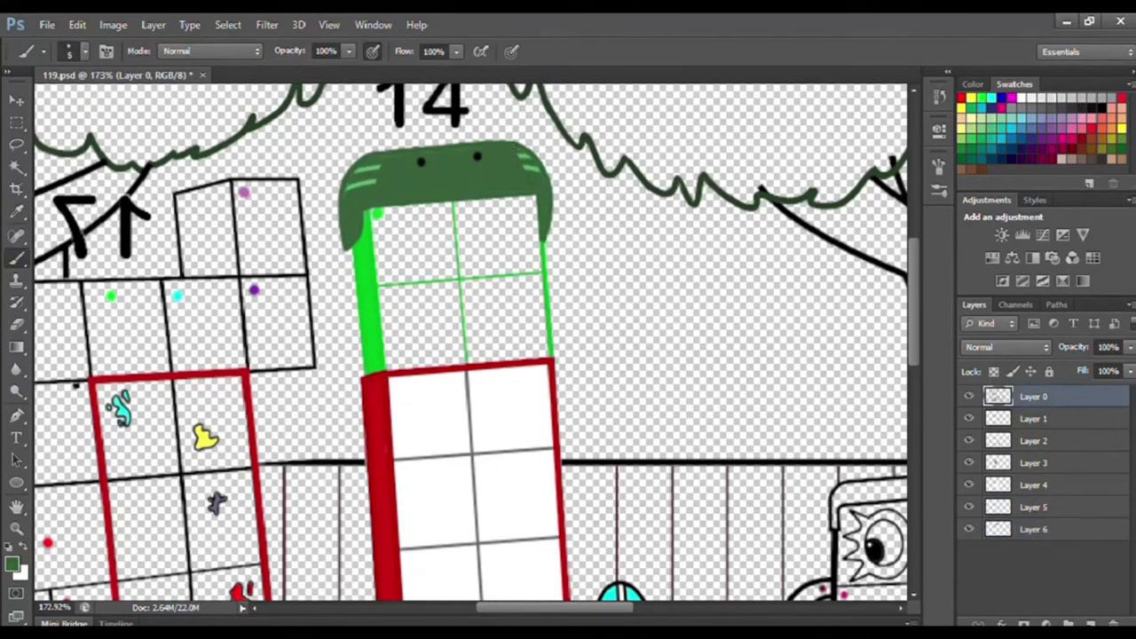
left_click(1091, 623)
left_click_drag(1034, 397, 1068, 568)
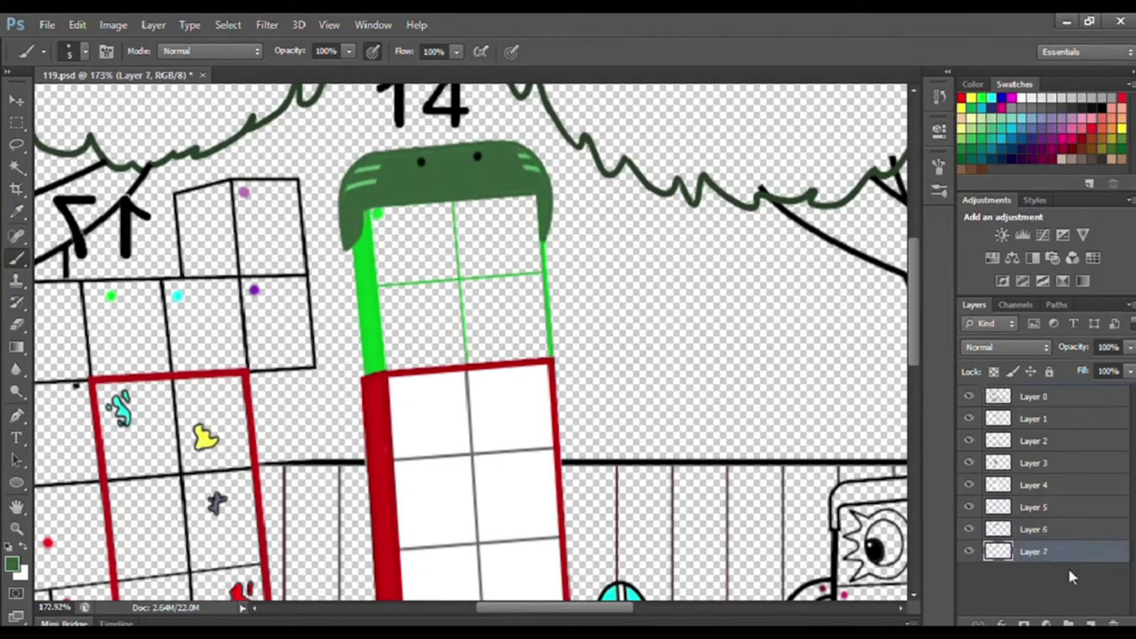
left_click(14, 213)
left_click(378, 215)
key("b")
key("bracketright")
key("bracketright")
key("bracketright")
key("bracketright")
key("bracketright")
key("bracketright")
mouse_move(378, 216)
left_mouse_down()
mouse_move(529, 207)
mouse_move(542, 296)
mouse_move(507, 236)
mouse_move(379, 229)
mouse_move(411, 322)
mouse_move(465, 365)
left_mouse_up()
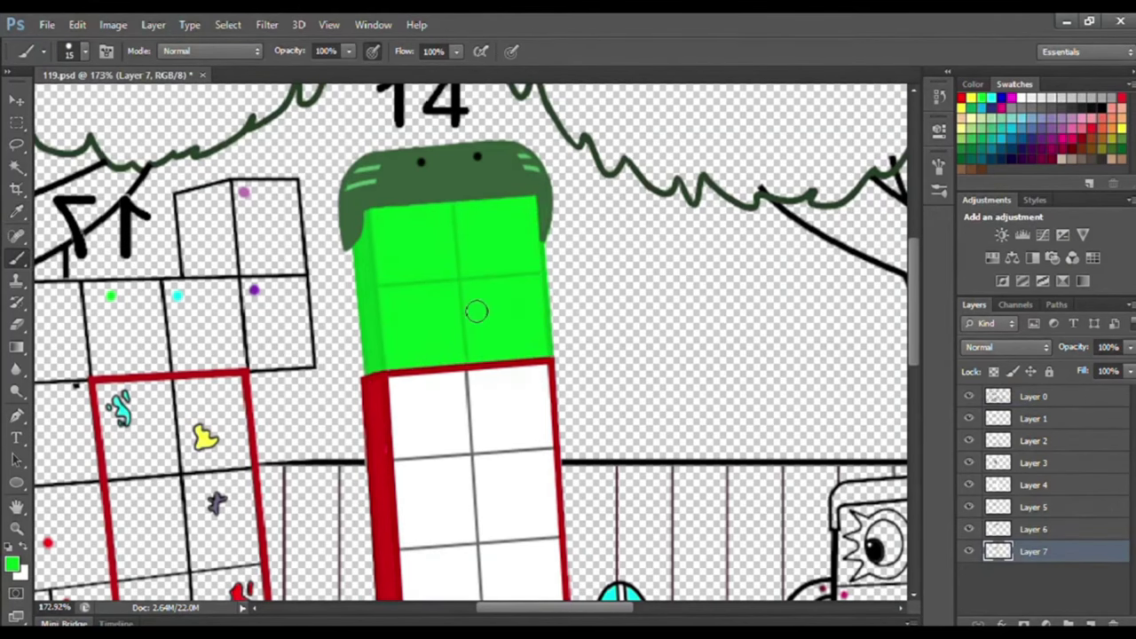
On Layer 2, paint the front face of the figure's topmost cube beside the 14 in the pinkish purple of its colour dot.
key("ctrl+0")
scroll(266, 435, "up", 4)
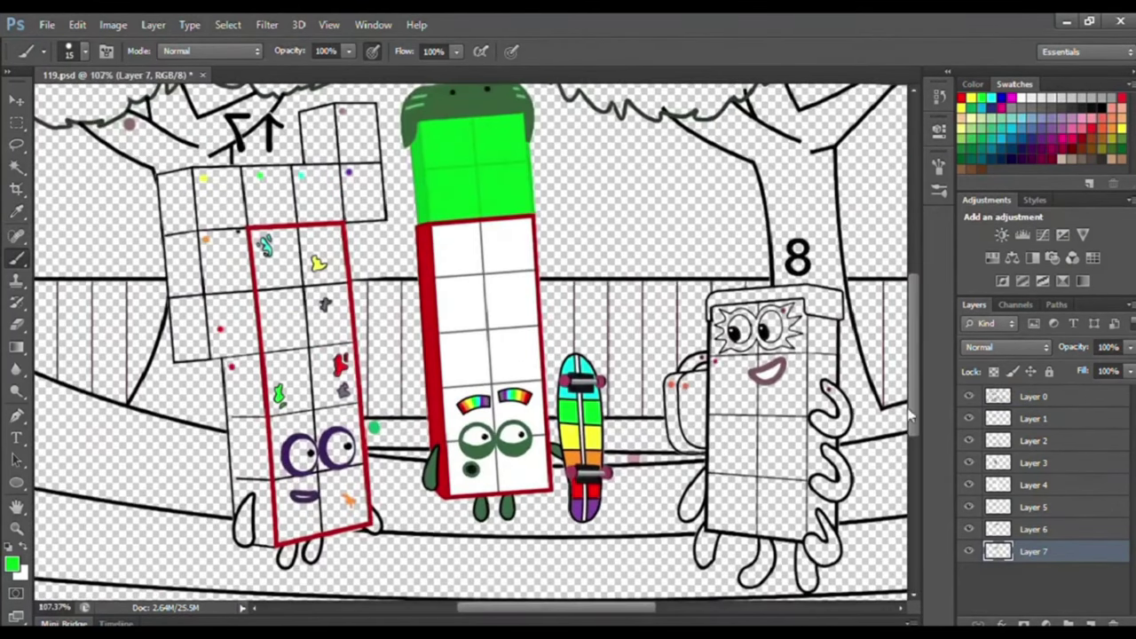
left_click(1034, 441)
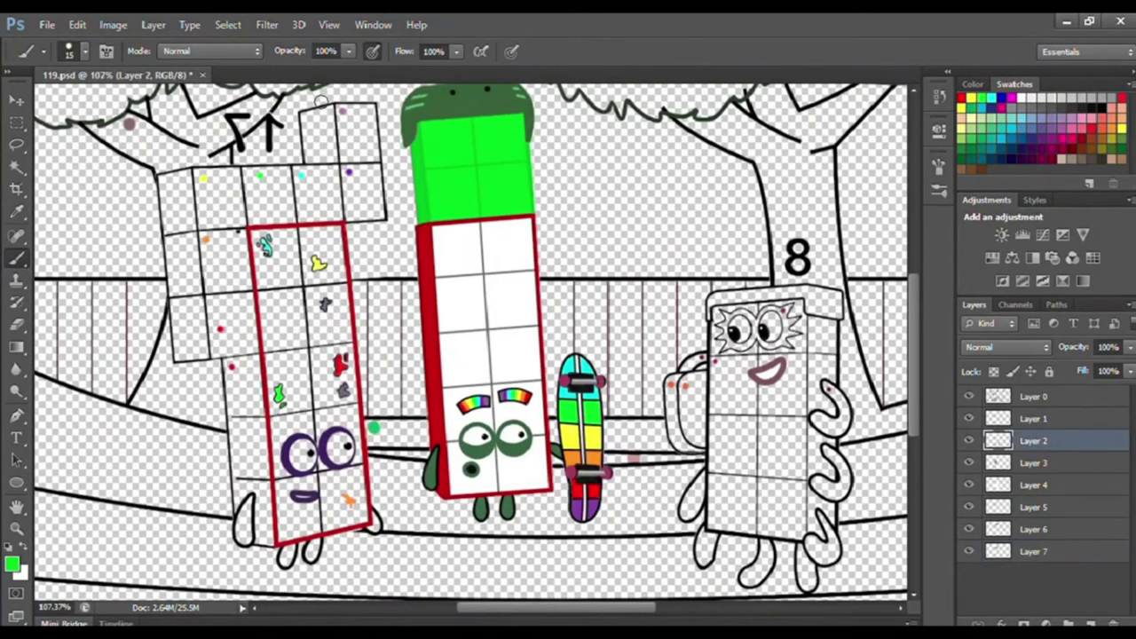
scroll(322, 100, "up", 4)
mouse_move(340, 116)
left_mouse_down()
mouse_move(390, 114)
mouse_move(372, 114)
mouse_move(394, 120)
mouse_move(400, 192)
mouse_move(348, 195)
mouse_move(341, 116)
mouse_move(362, 158)
left_mouse_up()
key("bracketright")
key("bracketright")
On Layer 3, paint the side face of the topmost cube a darker mauve with RGB 167, 106, 168.
left_click(1021, 462)
left_click(973, 84)
key("i")
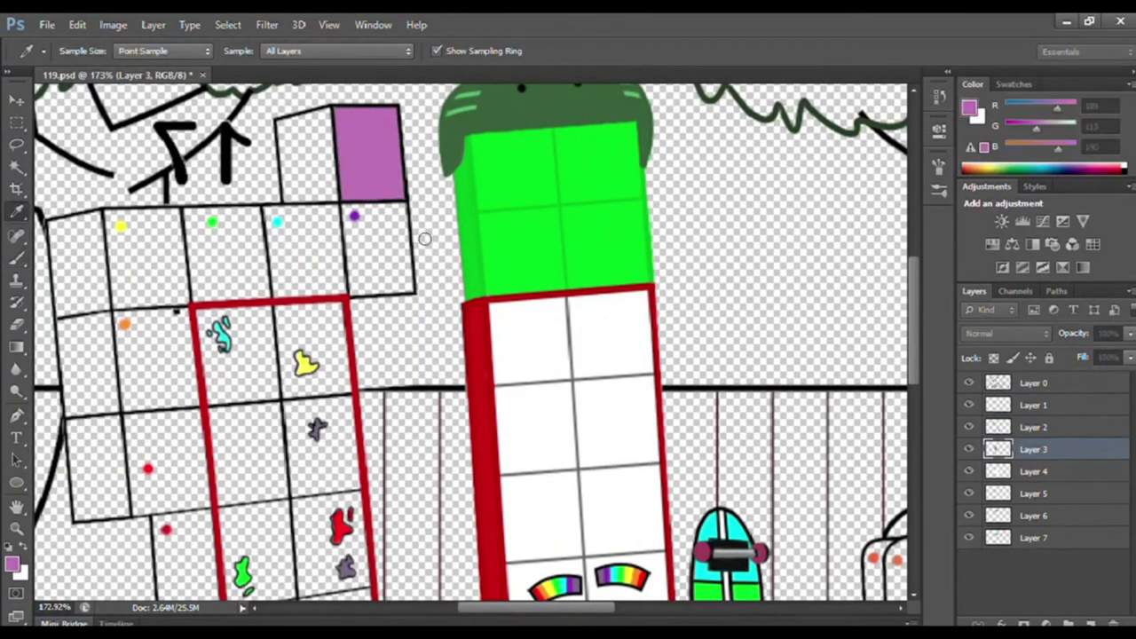
key("b")
key("bracketleft")
key("bracketleft")
key("bracketleft")
mouse_move(281, 125)
left_mouse_down()
mouse_move(288, 189)
mouse_move(311, 196)
mouse_move(332, 187)
mouse_move(323, 129)
mouse_move(315, 180)
left_mouse_up()
On Layer 4, fill the square directly below the mauve cube with purple sampled from the rainbow eyebrow.
left_click(1029, 475)
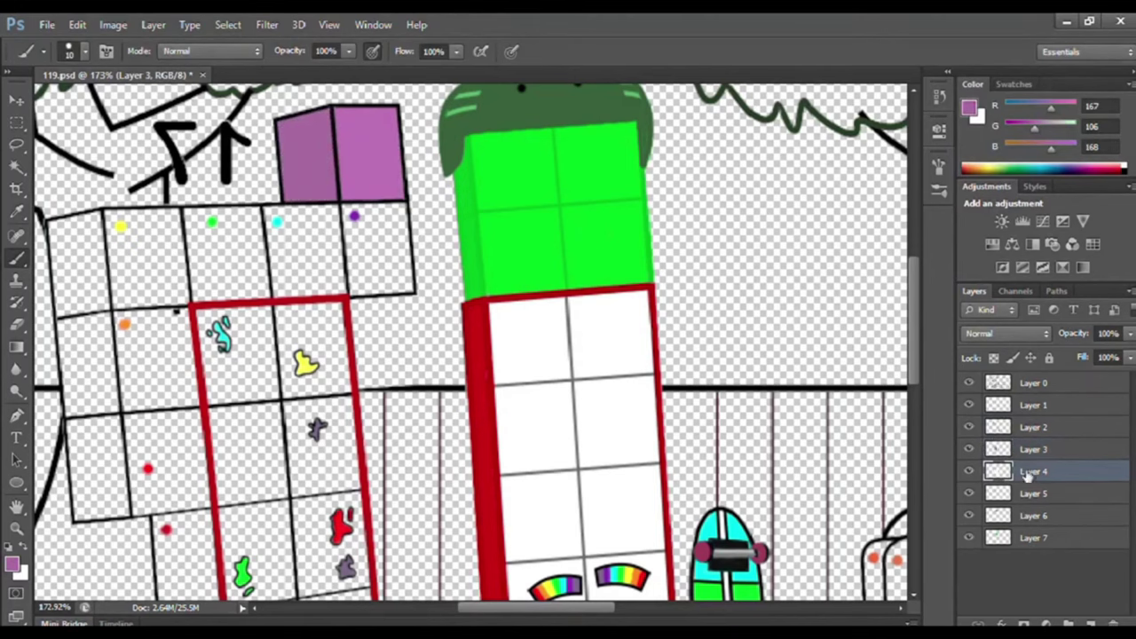
left_click(17, 212)
left_click(576, 583)
scroll(581, 547, "left", 2)
scroll(778, 329, "down", 2)
scroll(779, 340, "down", 1)
left_click_drag(588, 608, 595, 608)
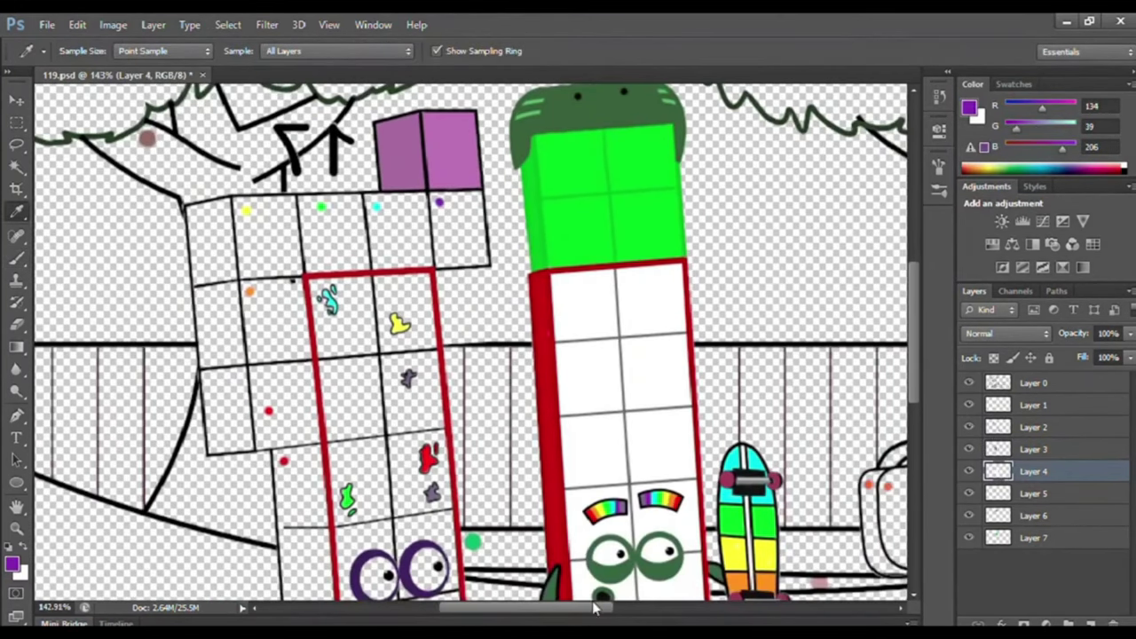
left_click(17, 258)
left_click(17, 212)
left_click(17, 258)
key("bracketleft")
mouse_move(430, 197)
left_mouse_down()
mouse_move(478, 196)
mouse_move(481, 249)
mouse_move(436, 258)
left_mouse_up()
mouse_move(433, 218)
left_mouse_down()
mouse_move(463, 209)
mouse_move(448, 225)
mouse_move(477, 254)
left_mouse_up()
Fill the square beside the purple one cyan on Layer 5 and the next square green on Layer 6, matching their colour dots.
left_click(1032, 492)
left_click(377, 207, "alt")
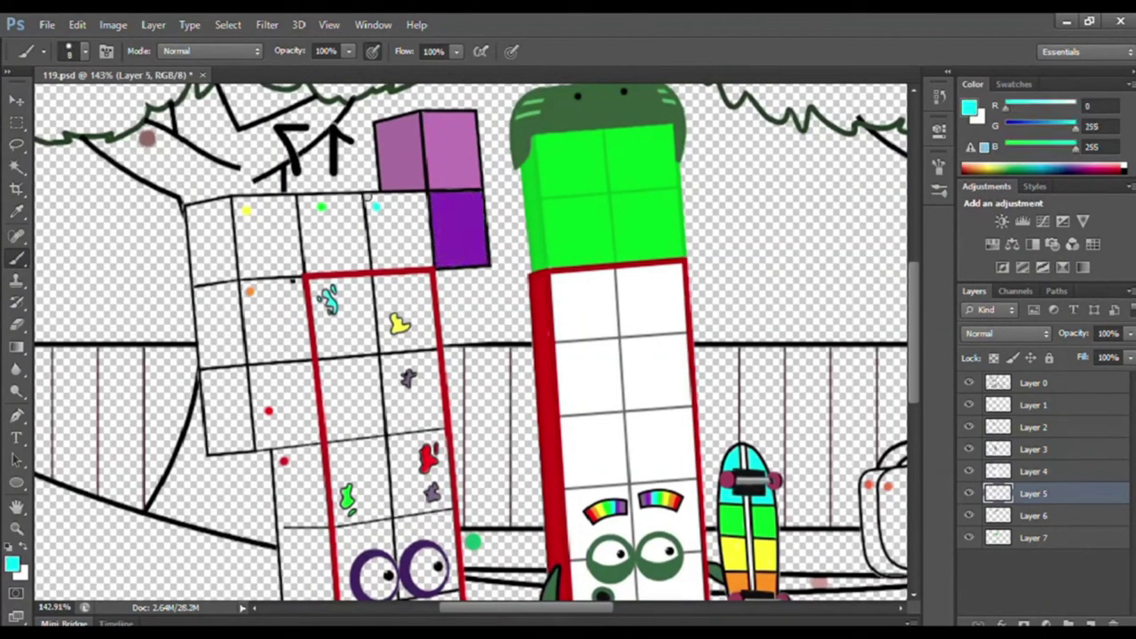
mouse_move(409, 197)
left_mouse_down()
mouse_move(369, 218)
mouse_move(374, 266)
mouse_move(399, 211)
mouse_move(418, 259)
left_mouse_up()
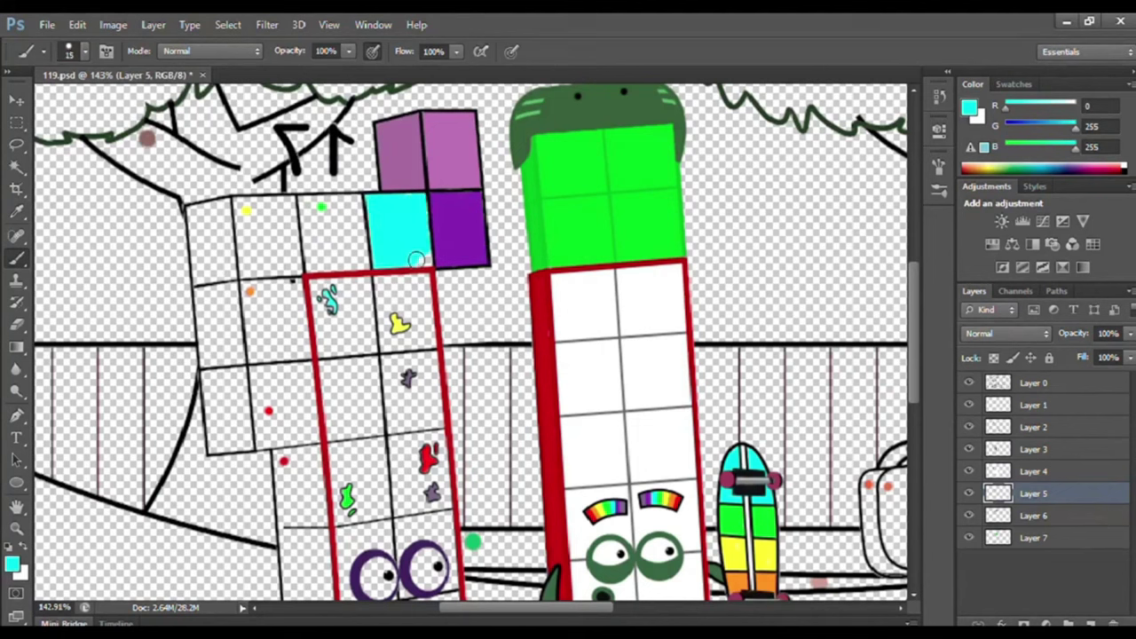
left_click(1032, 515)
left_click(321, 207, "alt")
key("[")
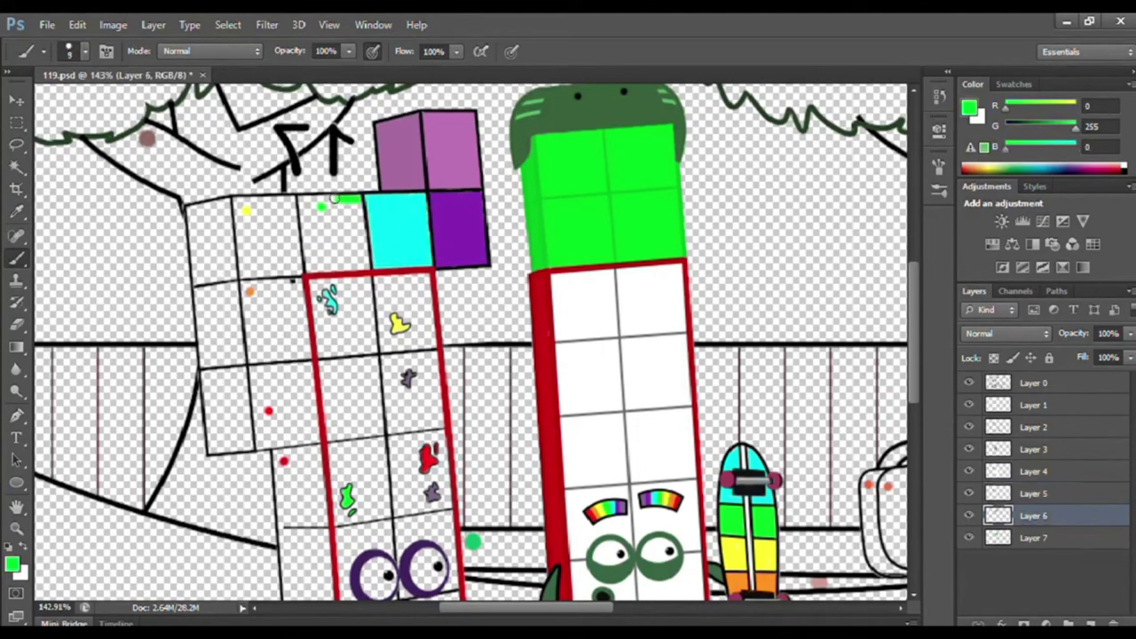
mouse_move(335, 199)
left_mouse_down()
mouse_move(306, 215)
mouse_move(311, 260)
mouse_move(306, 237)
mouse_move(365, 211)
mouse_move(326, 235)
mouse_move(362, 231)
left_mouse_up()
key("bracketright")
On Layer 7, fill the square beside the green one with yellow sampled from its colour dot.
key("alt+bracketright")
left_click(245, 210, "alt")
key("bracketleft")
mouse_move(293, 202)
left_mouse_down()
mouse_move(238, 201)
mouse_move(245, 273)
mouse_move(301, 270)
left_mouse_up()
key("bracketright")
key("bracketright")
left_click_drag(284, 222, 263, 265)
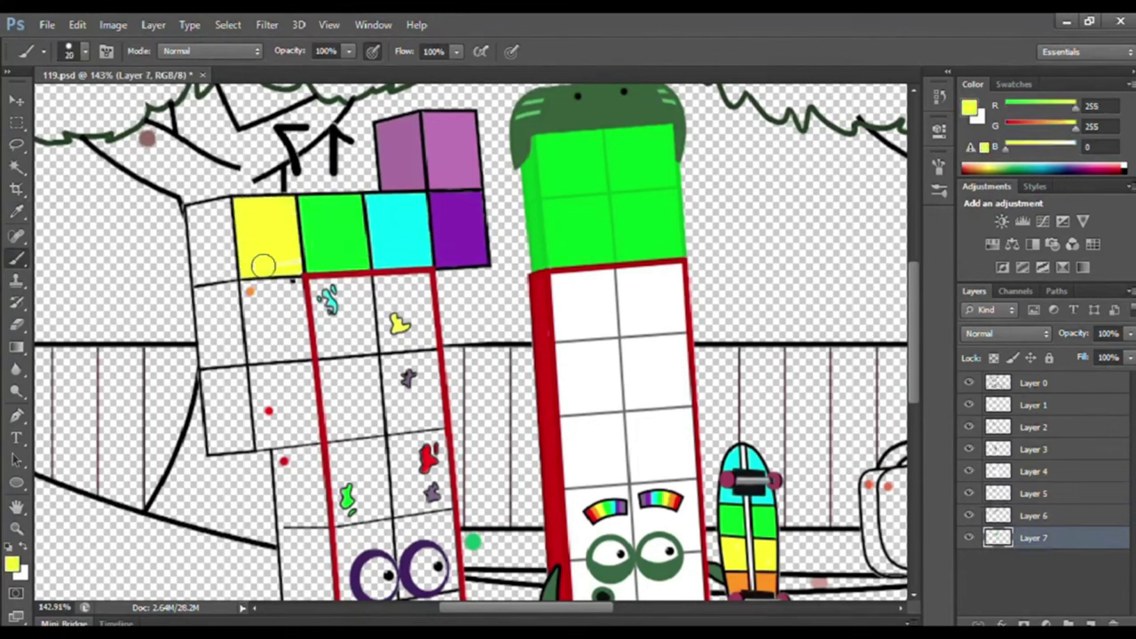
Add a new bottom layer and paint the side face next to the yellow square a darker yellow, RGB 235, 235, 6.
left_click(1092, 624)
key("ctrl+bracketleft")
left_click(969, 108)
left_click(555, 183)
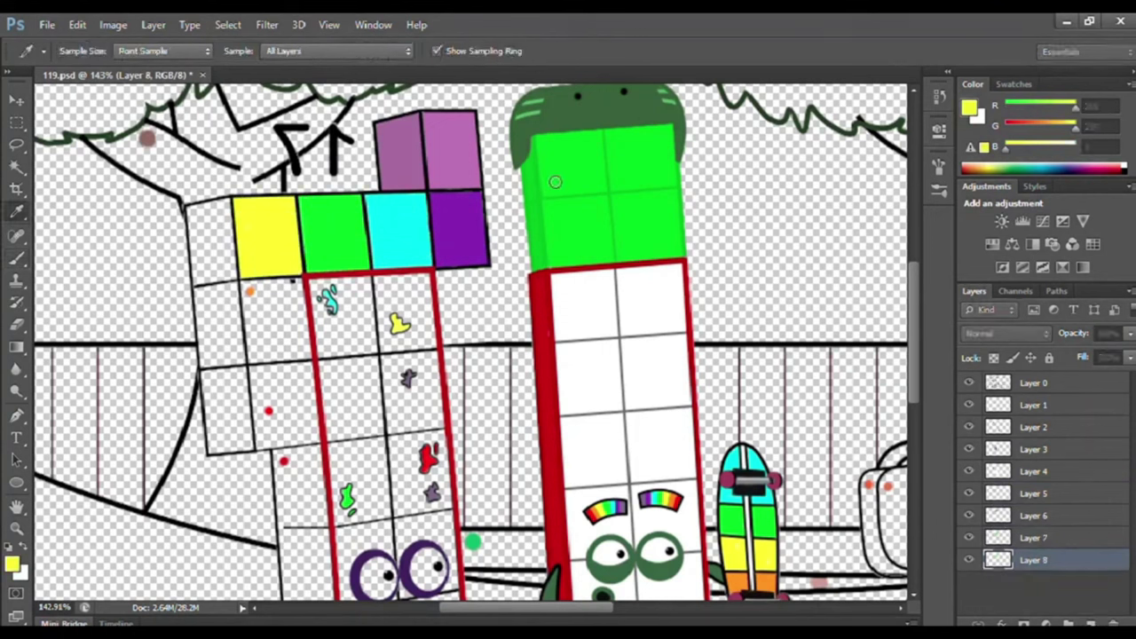
key("Return")
key("bracketleft")
key("bracketleft")
key("bracketleft")
mouse_move(195, 215)
left_mouse_down()
mouse_move(227, 202)
mouse_move(192, 222)
mouse_move(197, 280)
mouse_move(230, 272)
left_mouse_up()
key("bracketright")
key("bracketright")
mouse_move(222, 215)
left_mouse_down()
mouse_move(209, 234)
mouse_move(228, 268)
left_mouse_up()
Add a new bottom layer and fill the square below the yellow one with orange sampled from its dot, RGB 255, 144, 0.
left_click(1090, 623)
left_click_drag(1078, 563, 1076, 592)
key("i")
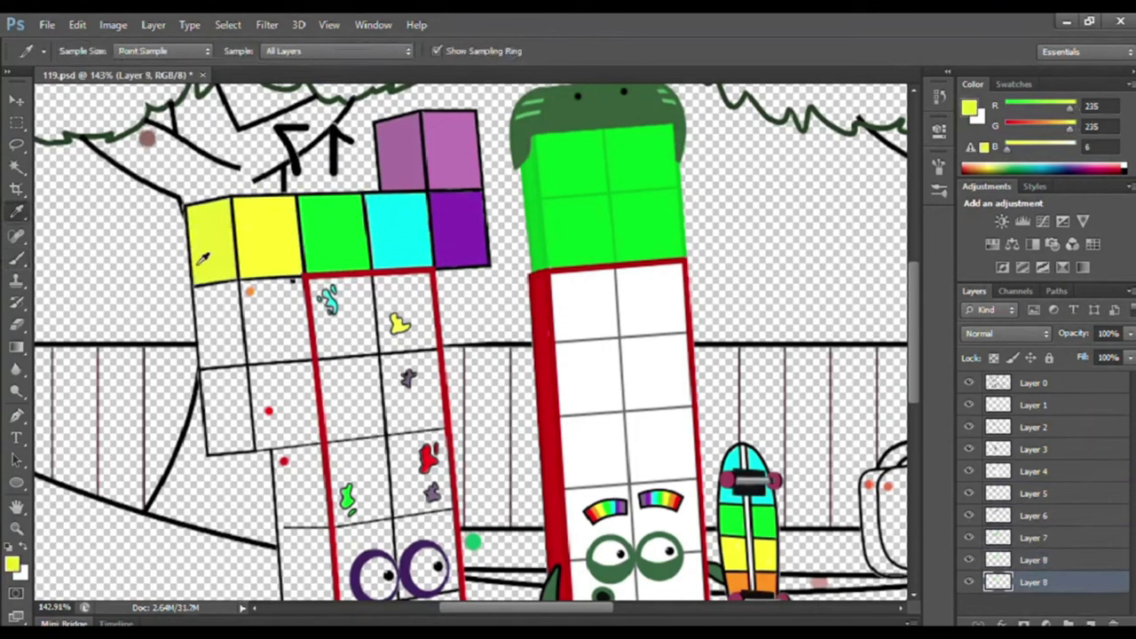
left_click(250, 291, "alt")
mouse_move(248, 284)
left_mouse_down()
mouse_move(253, 357)
mouse_move(282, 356)
mouse_move(301, 314)
mouse_move(296, 285)
mouse_move(274, 298)
mouse_move(294, 294)
mouse_move(278, 331)
mouse_move(293, 306)
left_mouse_up()
key("bracketright")
Add a new bottom layer and paint the side face next to the orange square a darker orange.
key("alt+period")
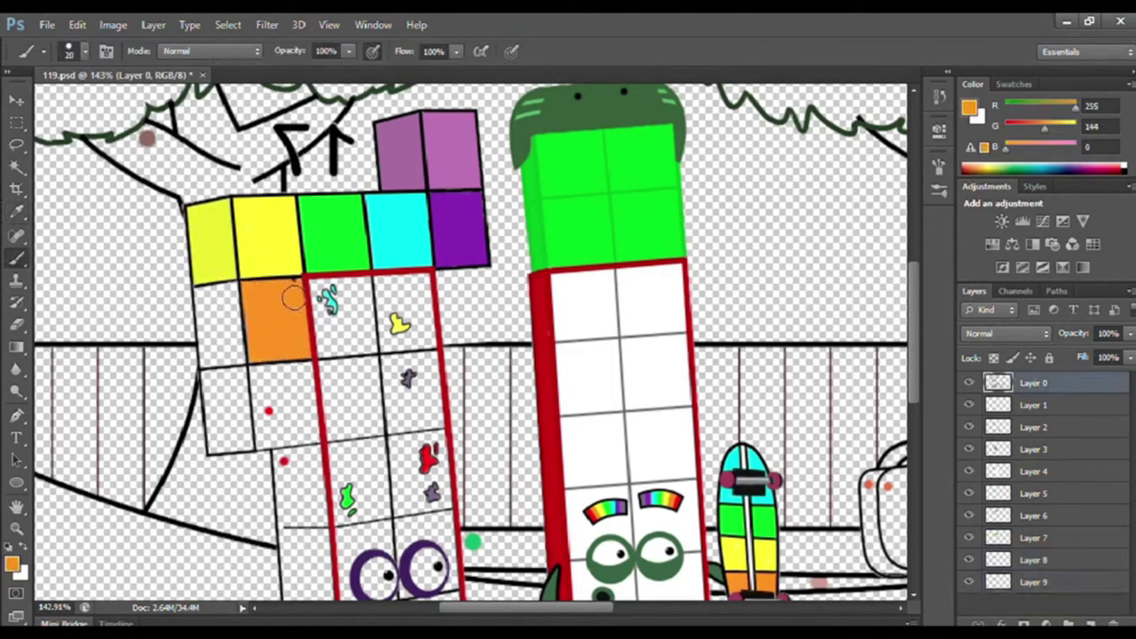
left_click(1033, 586)
left_click(1090, 623)
left_click_drag(1063, 588, 1061, 612)
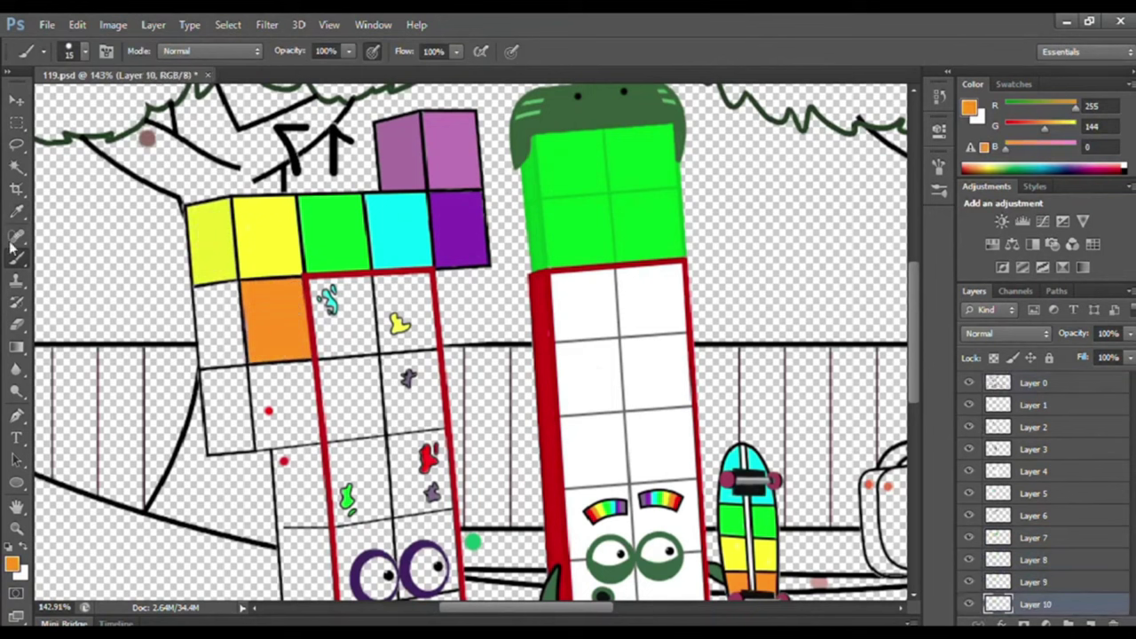
left_click(969, 107)
mouse_move(199, 292)
left_mouse_down()
mouse_move(207, 363)
mouse_move(236, 328)
mouse_move(206, 290)
left_mouse_up()
key("bracketright")
key("bracketright")
key("bracketright")
left_click_drag(218, 304, 229, 345)
Add a new bottom layer and fill the square below the orange one with red sampled from its dot, RGB 255, 0, 0.
left_click(1091, 624)
left_click_drag(1065, 586, 1064, 614)
left_click(17, 212)
left_click(269, 411)
left_click(17, 259)
key("bracketleft")
key("bracketleft")
key("bracketleft")
mouse_move(255, 372)
left_mouse_down()
mouse_move(308, 367)
mouse_move(253, 376)
mouse_move(260, 442)
mouse_move(317, 437)
mouse_move(309, 383)
mouse_move(305, 403)
mouse_move(266, 381)
mouse_move(288, 382)
mouse_move(288, 431)
left_mouse_up()
key("bracketright")
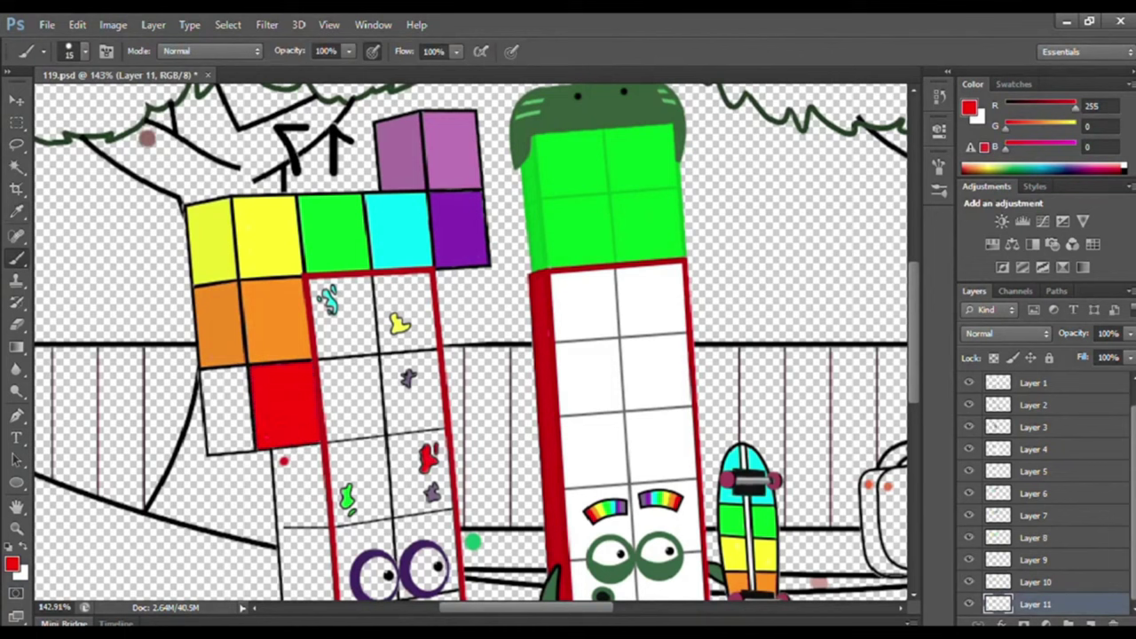
Add Layer 12 at the bottom and fill the side face beside the red square with the sampled dark red, RGB 215, 21, 21.
left_click(1091, 623)
left_click_drag(1048, 589, 1048, 612)
left_click(16, 213)
left_click(284, 461)
left_click(16, 259)
key("bracketleft")
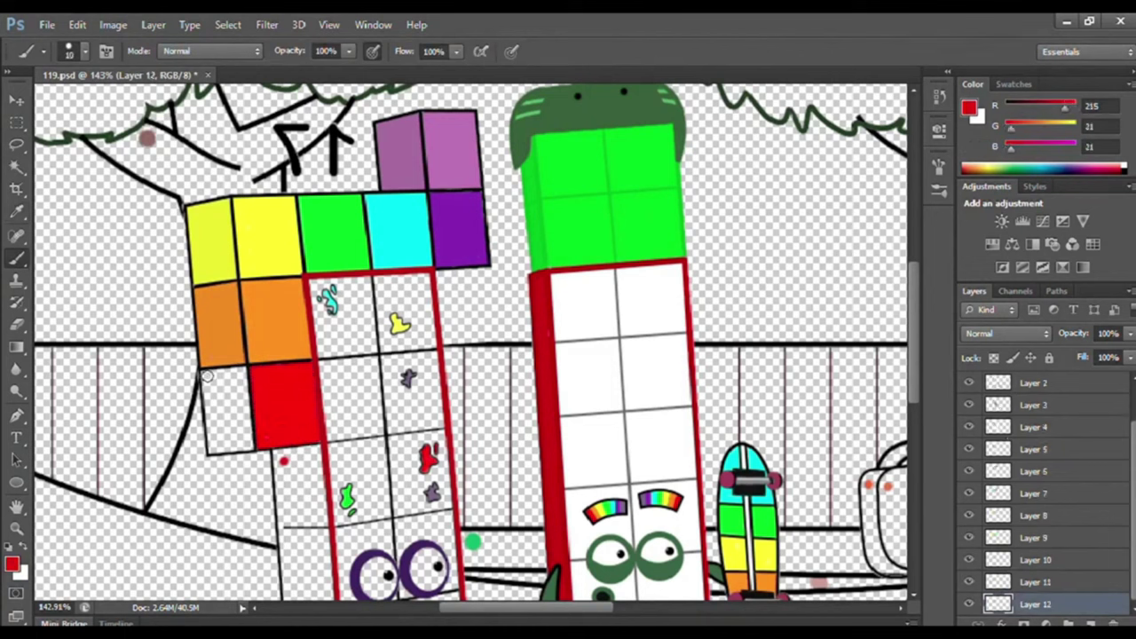
mouse_move(206, 376)
left_mouse_down()
mouse_move(242, 373)
mouse_move(206, 385)
mouse_move(211, 435)
left_mouse_up()
key("bracketright")
key("bracketright")
mouse_move(220, 381)
left_mouse_down()
mouse_move(232, 406)
mouse_move(227, 442)
left_mouse_up()
Paint the long side face of the same figure's body with the same dark red on Layer 12.
left_click_drag(911, 337, 912, 364)
scroll(568, 355, "down", 2)
left_click_drag(511, 607, 522, 606)
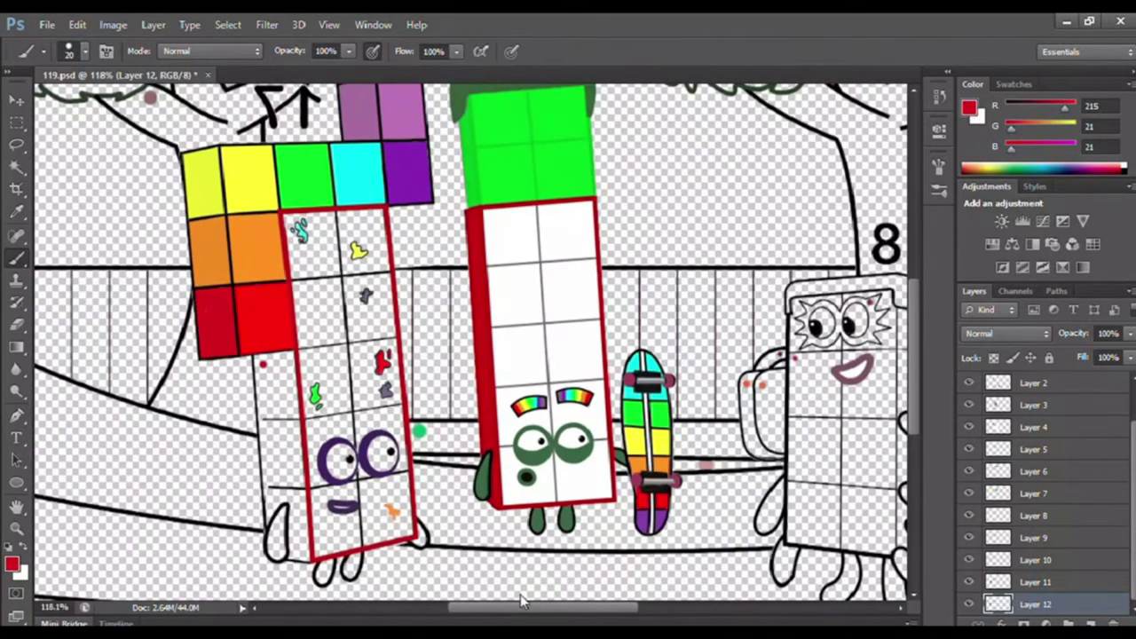
key("bracketleft")
left_click_drag(257, 363, 271, 430)
scroll(271, 430, "up", 1)
mouse_move(259, 312)
left_mouse_down()
mouse_move(273, 497)
mouse_move(298, 536)
mouse_move(303, 394)
mouse_move(277, 334)
mouse_move(288, 481)
left_mouse_up()
key("bracketright")
key("bracketright")
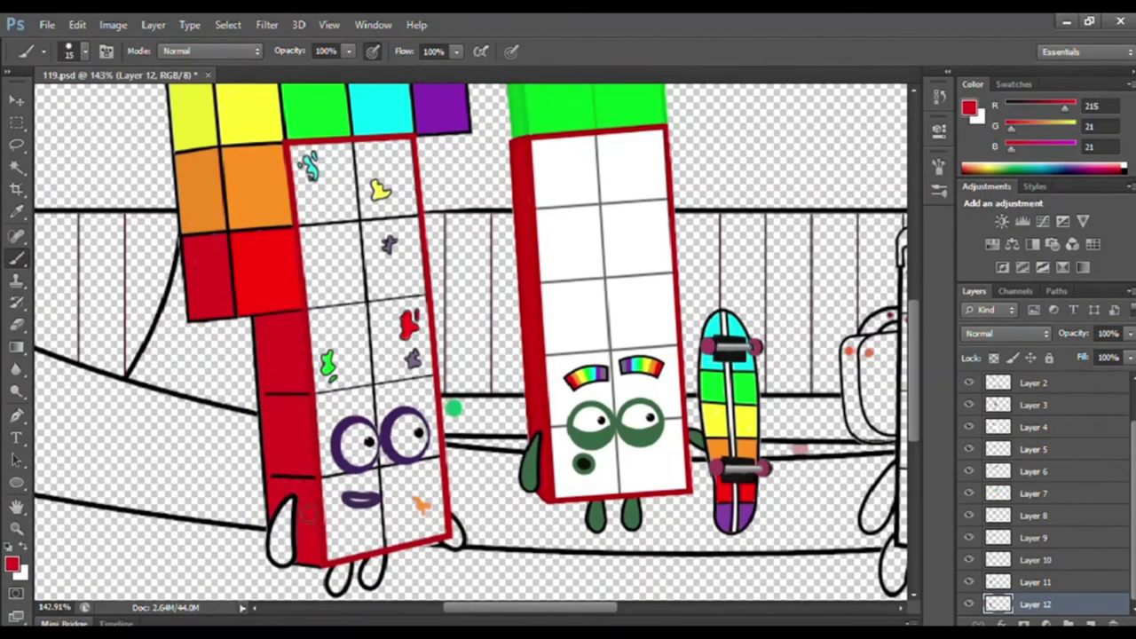
Add a new bottom layer and paint that figure's arms and legs purple sampled from its eye rim, RGB 66, 34, 107.
left_click_drag(1134, 524, 1134, 536)
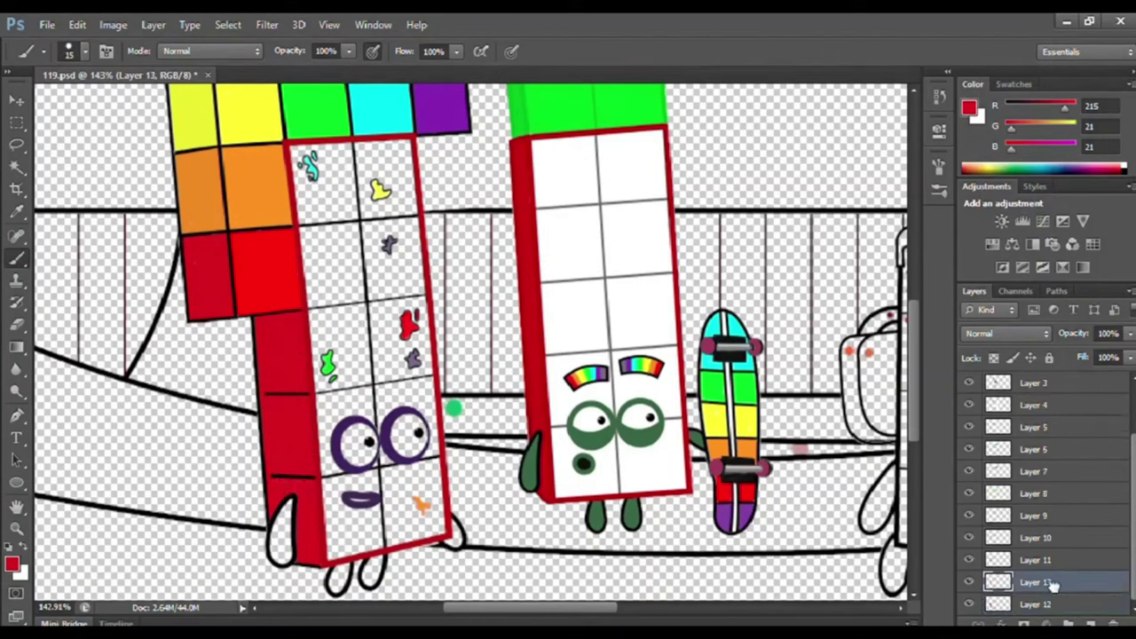
left_click_drag(1053, 584, 1045, 621)
left_click(17, 212)
left_click(339, 439)
left_click(17, 258)
key("bracketleft")
mouse_move(285, 508)
left_mouse_down()
mouse_move(279, 550)
mouse_move(286, 510)
left_mouse_up()
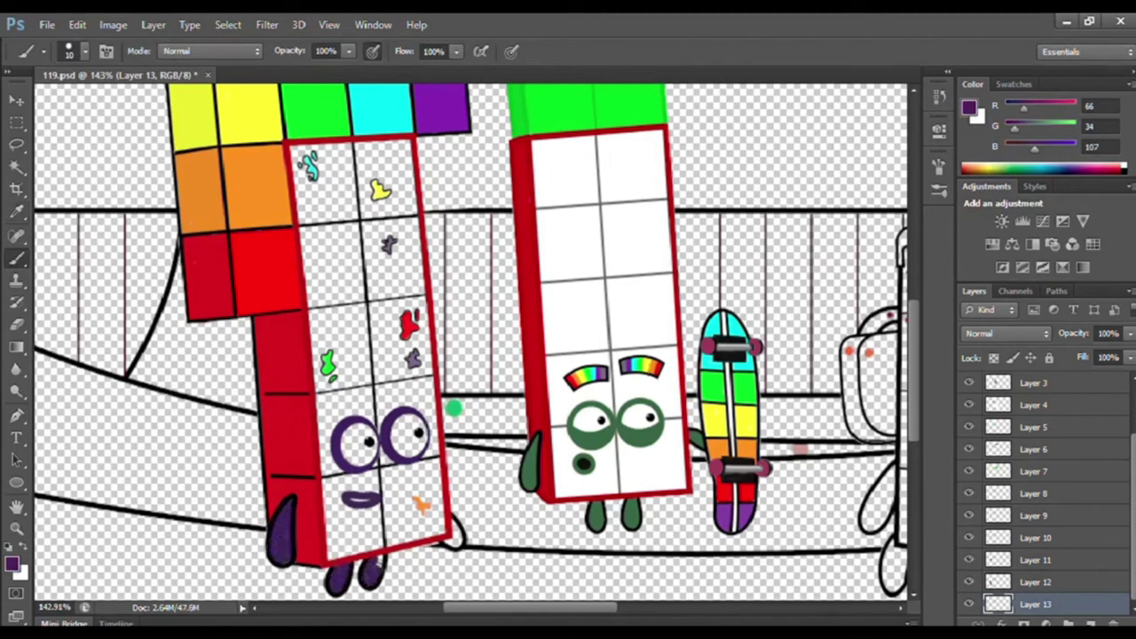
Add Layer 14 at the bottom and fill the front of the splattered figure's body and its eyes with white.
left_click(1090, 623)
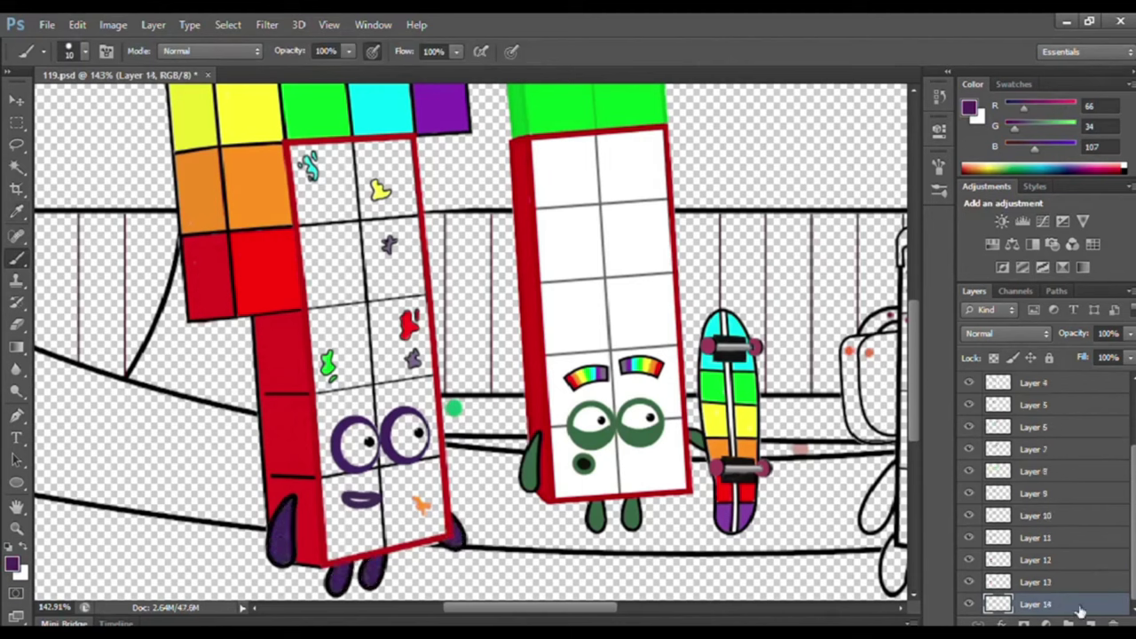
left_click(1014, 84)
left_click(1022, 100)
scroll(304, 380, "down", 5)
scroll(273, 489, "up", 2)
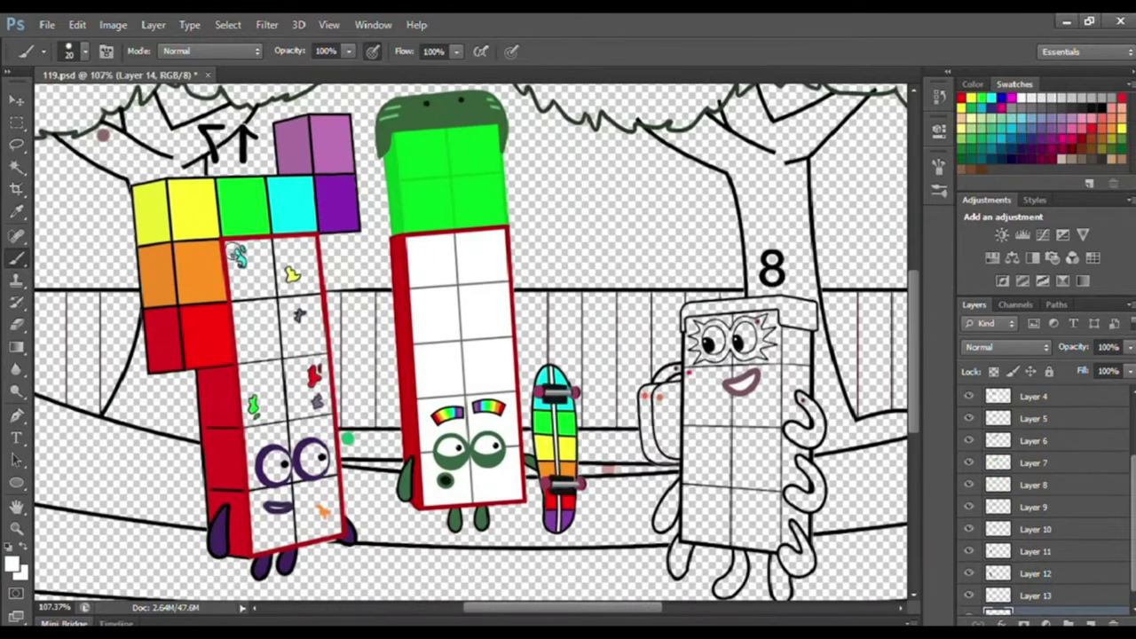
mouse_move(232, 241)
left_mouse_down()
mouse_move(293, 268)
mouse_move(312, 294)
mouse_move(324, 364)
mouse_move(331, 527)
mouse_move(266, 542)
left_mouse_up()
key("bracketright")
mouse_move(315, 459)
left_mouse_down()
mouse_move(289, 307)
mouse_move(256, 305)
left_mouse_up()
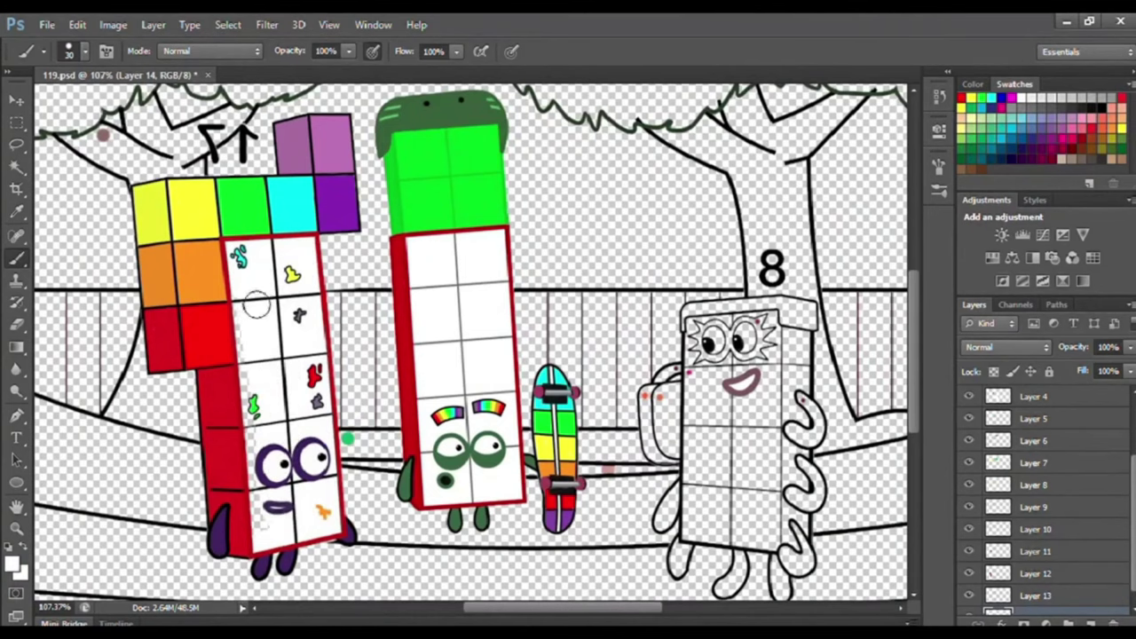
On Layer 2, paint the spiky eye mask of the figure numbered 8 with plum sampled from the drawing.
left_click_drag(510, 606, 531, 603)
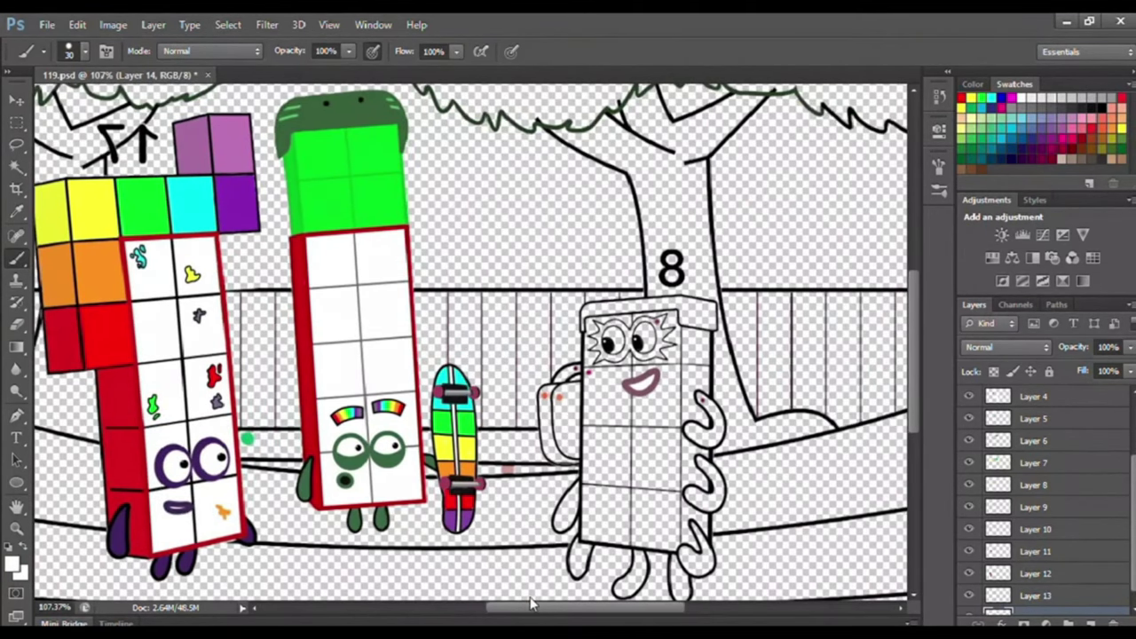
left_click_drag(1129, 520, 1129, 454)
left_click(1040, 442)
scroll(661, 549, "up", 4)
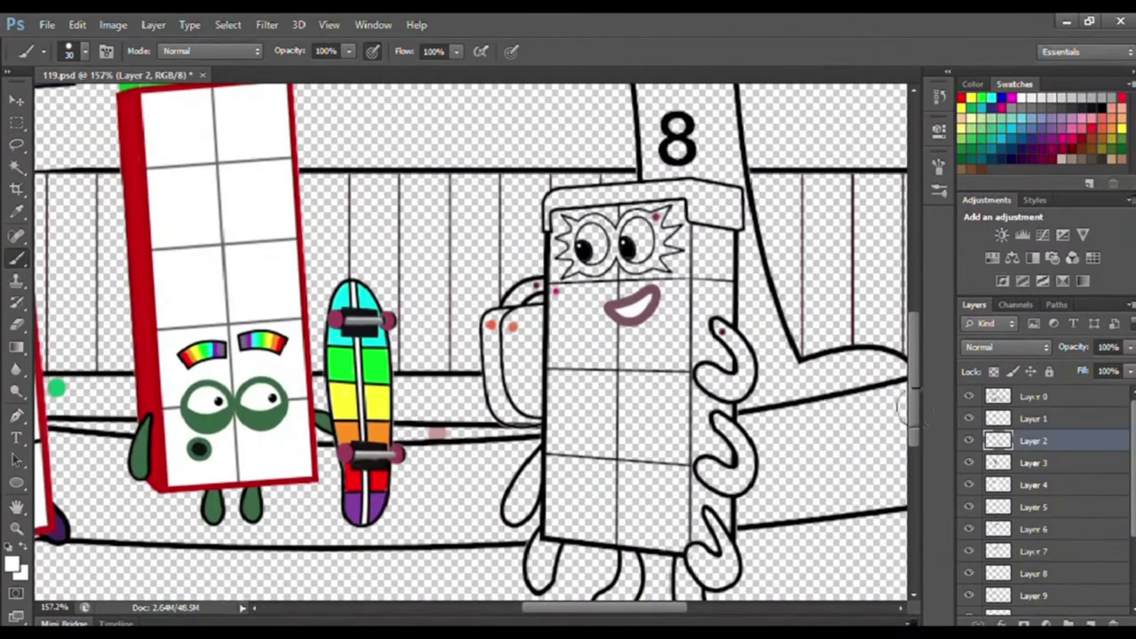
scroll(901, 406, "down", 2)
key("i")
left_click(16, 258)
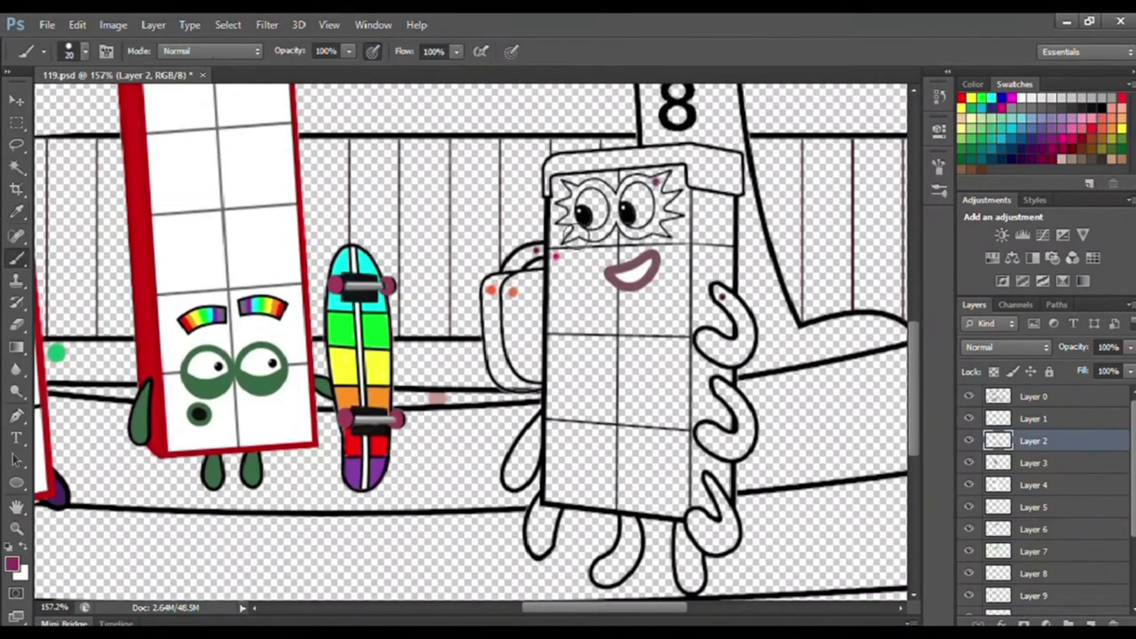
scroll(552, 232, "up", 2)
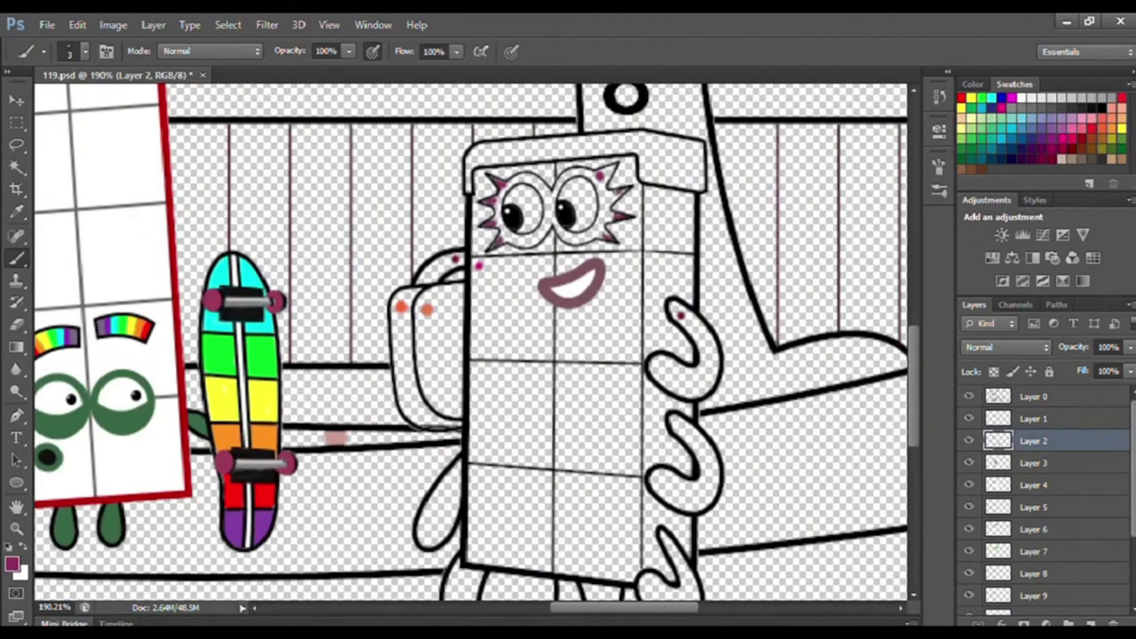
scroll(905, 362, "down", 1)
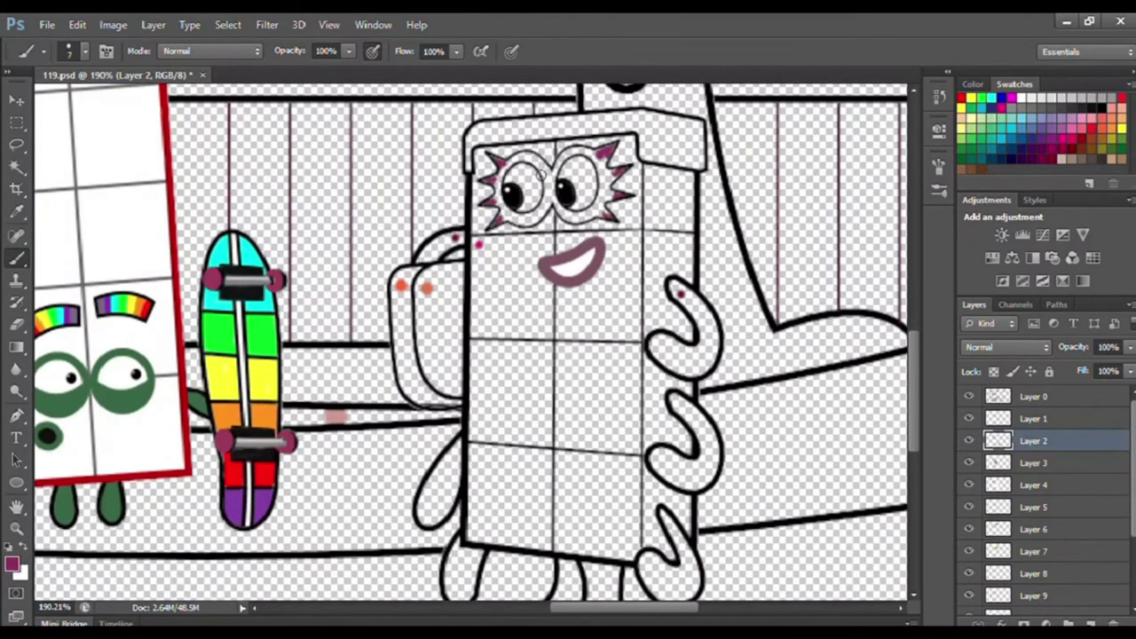
mouse_move(525, 155)
left_mouse_down()
mouse_move(544, 213)
mouse_move(495, 173)
left_mouse_up()
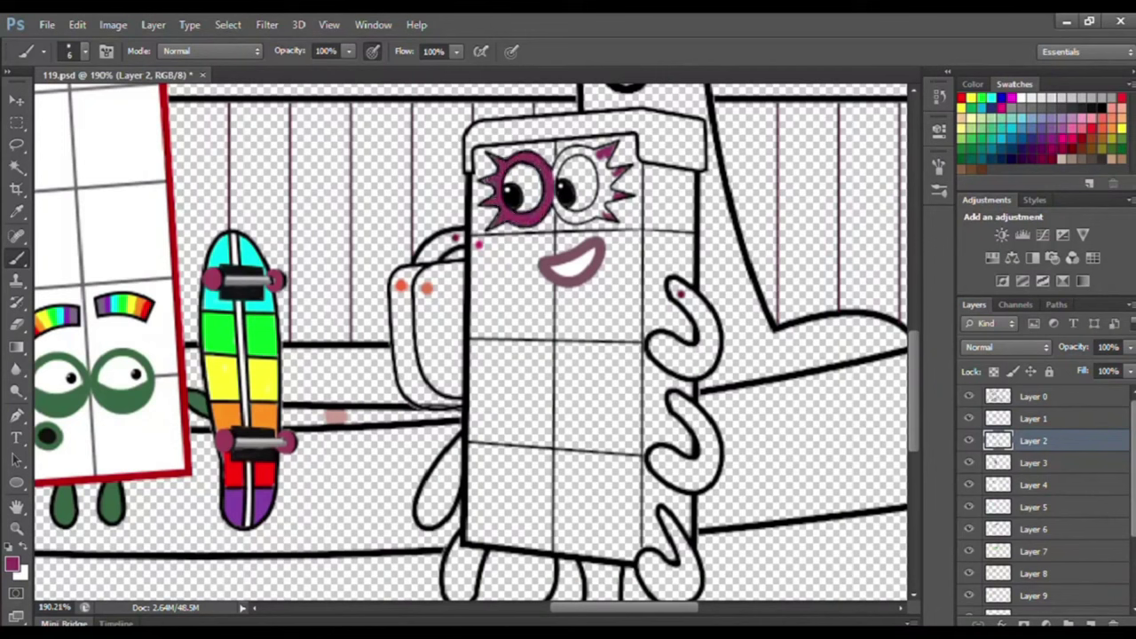
left_click_drag(587, 154, 556, 165)
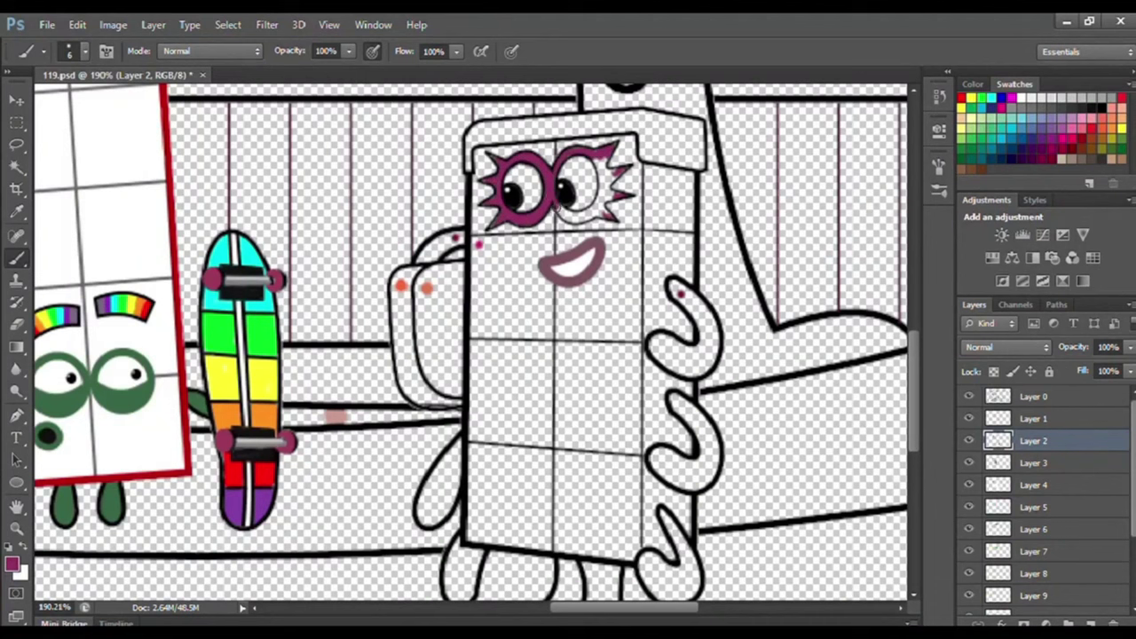
mouse_move(556, 206)
left_mouse_down()
mouse_move(597, 198)
mouse_move(609, 160)
left_mouse_up()
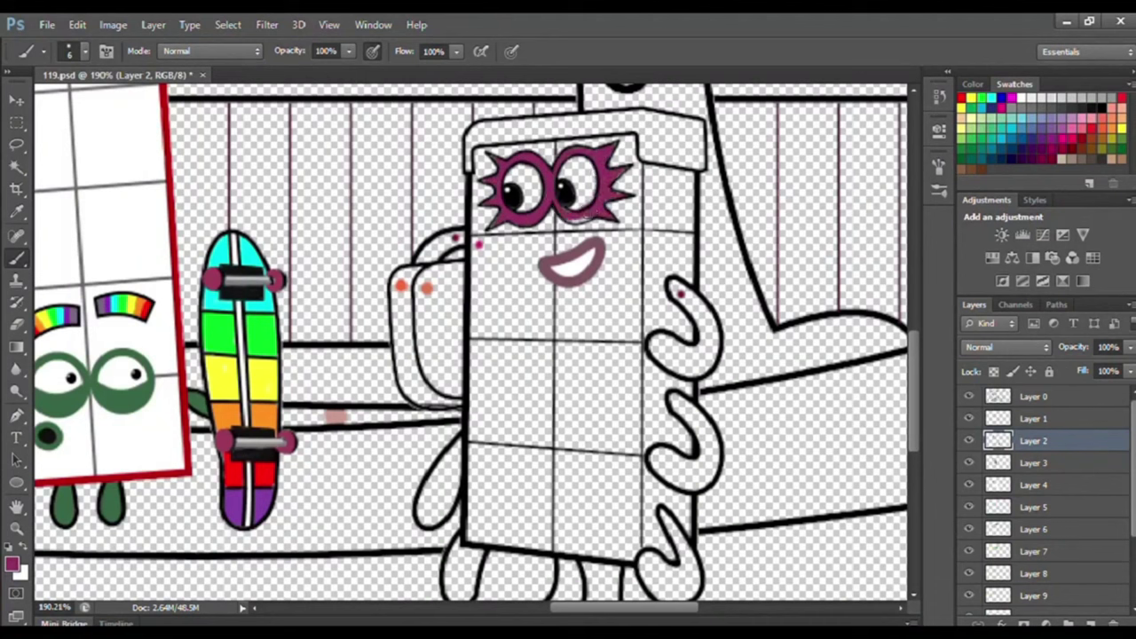
Fill the whites of the figure 8's eyes with white on Layer 3.
left_click(1021, 463)
left_click(1026, 97)
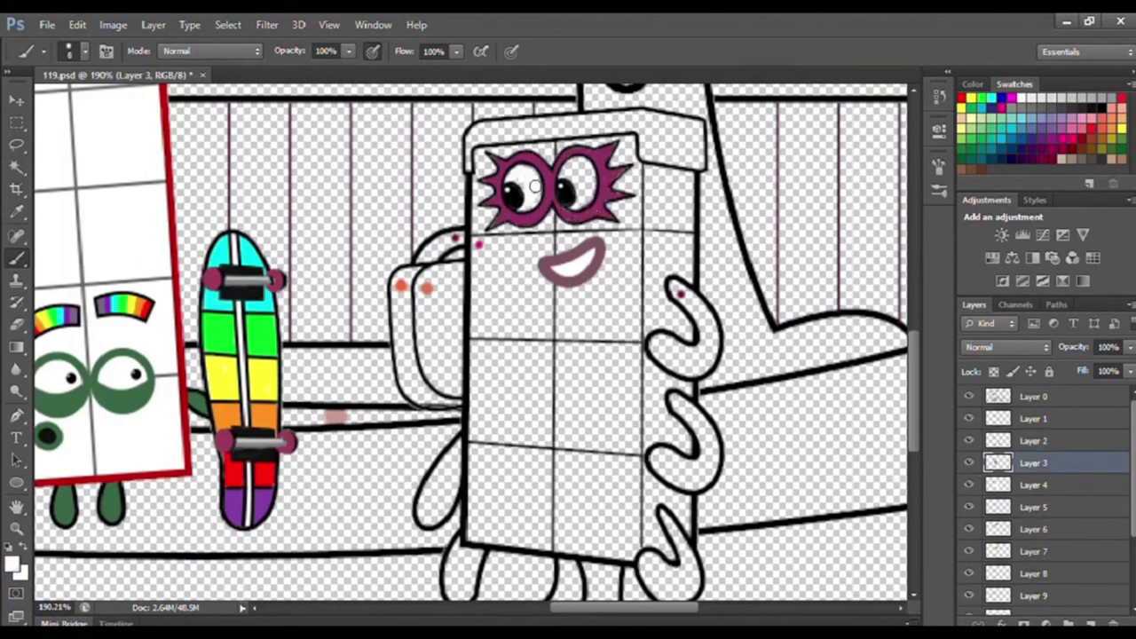
left_click_drag(574, 201, 581, 171)
left_click(1045, 438)
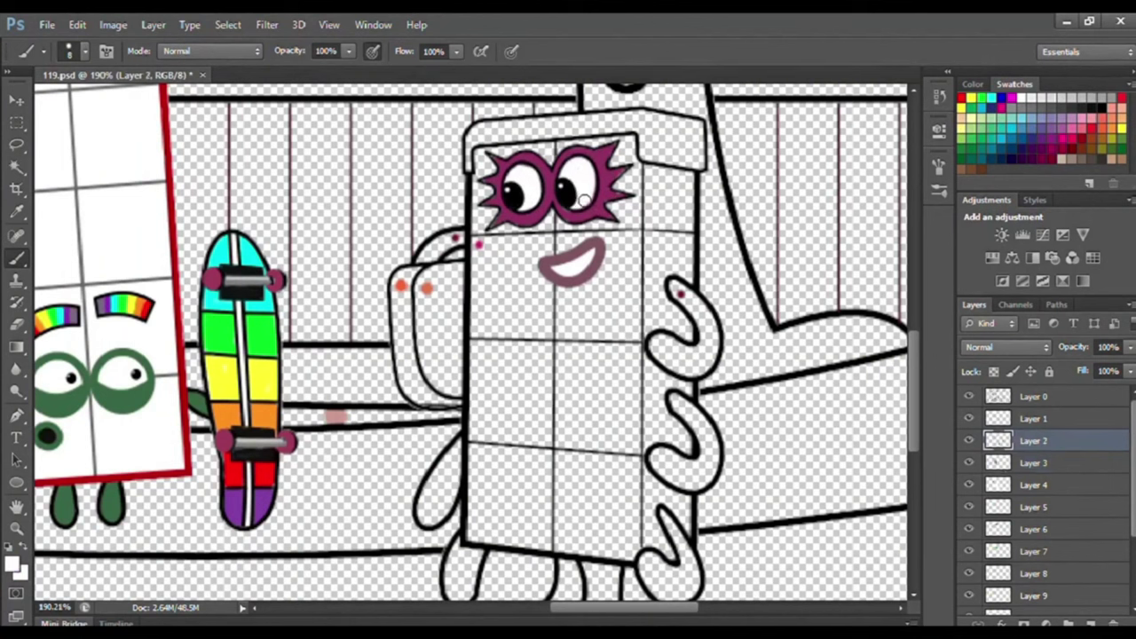
Fill the two faces of the figure 8's backpack with the orange shades sampled from their colour dots.
left_click(1037, 461)
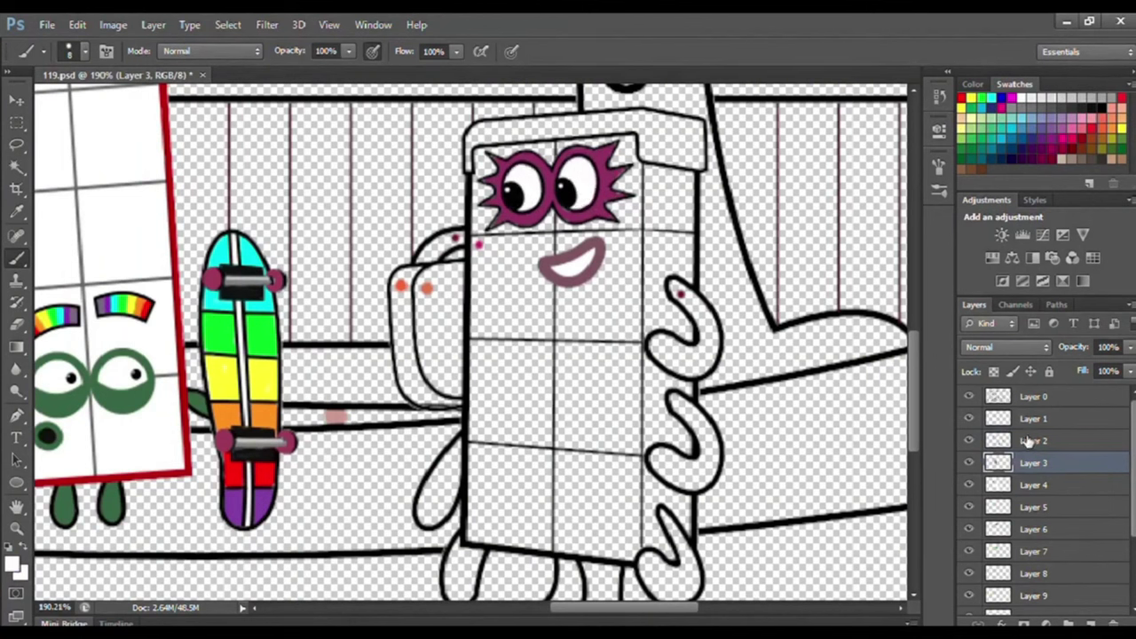
left_click(400, 285, "alt")
mouse_move(422, 275)
left_mouse_down()
mouse_move(397, 323)
mouse_move(448, 404)
mouse_move(413, 383)
mouse_move(406, 302)
mouse_move(403, 315)
mouse_move(457, 271)
mouse_move(457, 400)
mouse_move(454, 275)
mouse_move(447, 346)
left_mouse_up()
On Layer 4, paint all of the figure 8's arms and legs dark maroon.
key("alt+bracketleft")
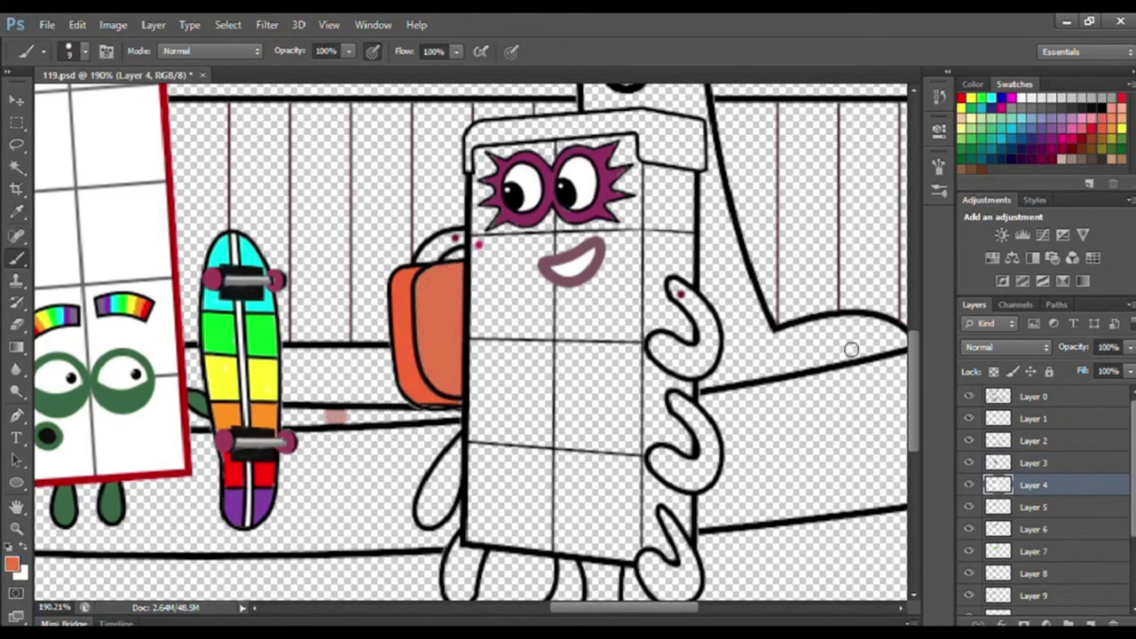
left_click(204, 286, "alt")
mouse_move(676, 288)
left_mouse_down()
mouse_move(665, 343)
mouse_move(713, 347)
mouse_move(681, 289)
left_mouse_up()
left_click_drag(700, 352, 667, 357)
mouse_move(676, 399)
left_mouse_down()
mouse_move(702, 449)
mouse_move(657, 457)
mouse_move(691, 484)
mouse_move(709, 438)
mouse_move(689, 514)
mouse_move(664, 514)
mouse_move(703, 536)
mouse_move(699, 491)
mouse_move(711, 527)
left_mouse_up()
scroll(693, 481, "down", 2)
mouse_move(649, 516)
left_mouse_down()
mouse_move(652, 575)
mouse_move(661, 531)
left_mouse_up()
mouse_move(587, 523)
left_mouse_down()
mouse_move(573, 568)
mouse_move(593, 532)
mouse_move(577, 560)
left_mouse_up()
mouse_move(494, 484)
left_mouse_down()
mouse_move(486, 532)
mouse_move(497, 516)
left_mouse_up()
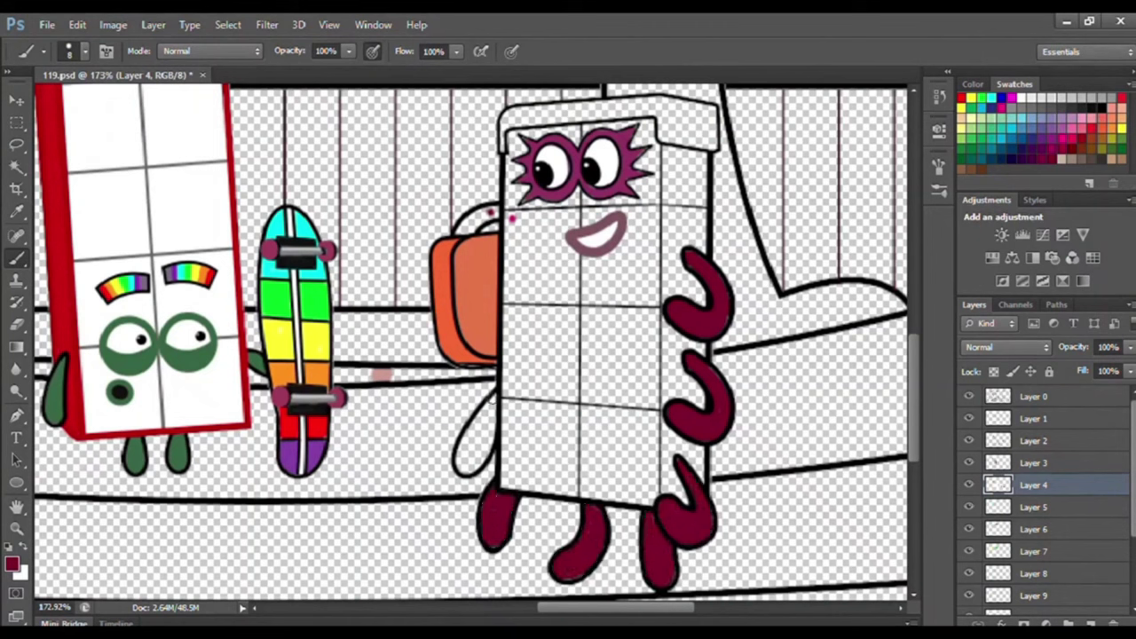
left_click_drag(493, 398, 464, 468)
left_click_drag(486, 433, 470, 452)
On Layer 5, paint the backpack's handle maroon and the figure 8's cap green sampled from the neighbouring figure.
key("alt+bracketleft")
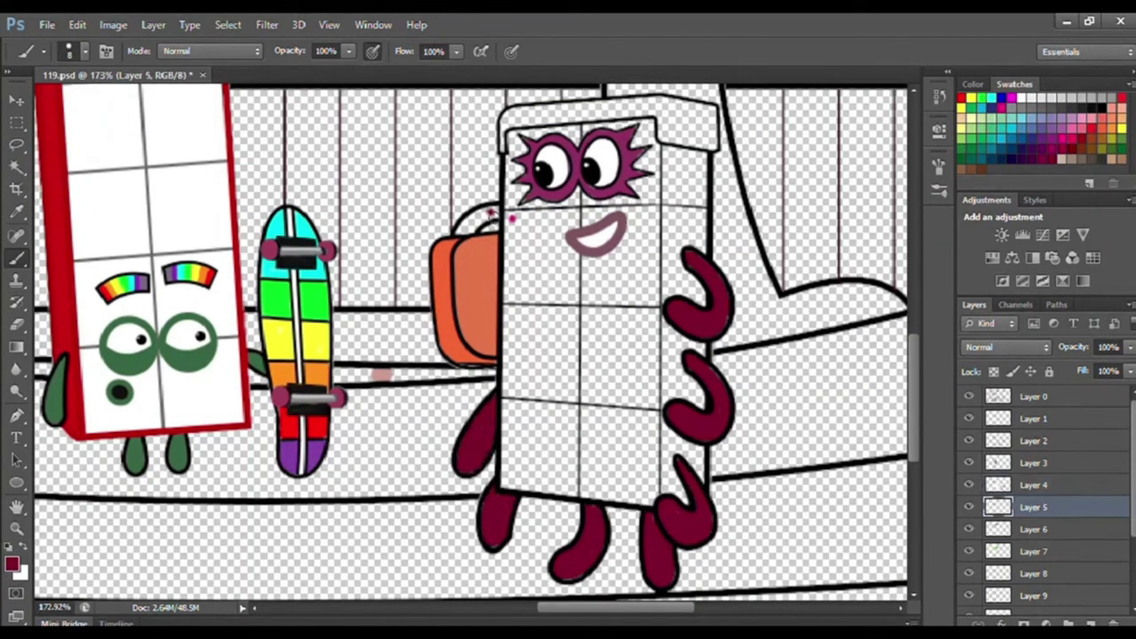
left_click(183, 362, "alt")
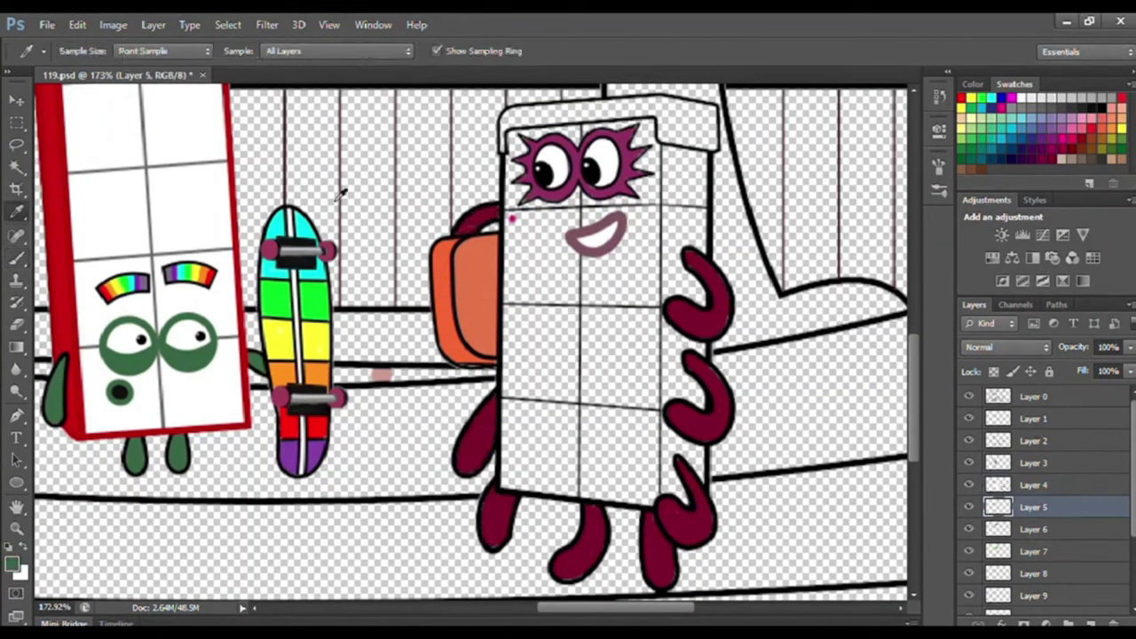
mouse_move(502, 129)
left_mouse_down()
mouse_move(527, 108)
mouse_move(654, 98)
mouse_move(715, 108)
left_mouse_up()
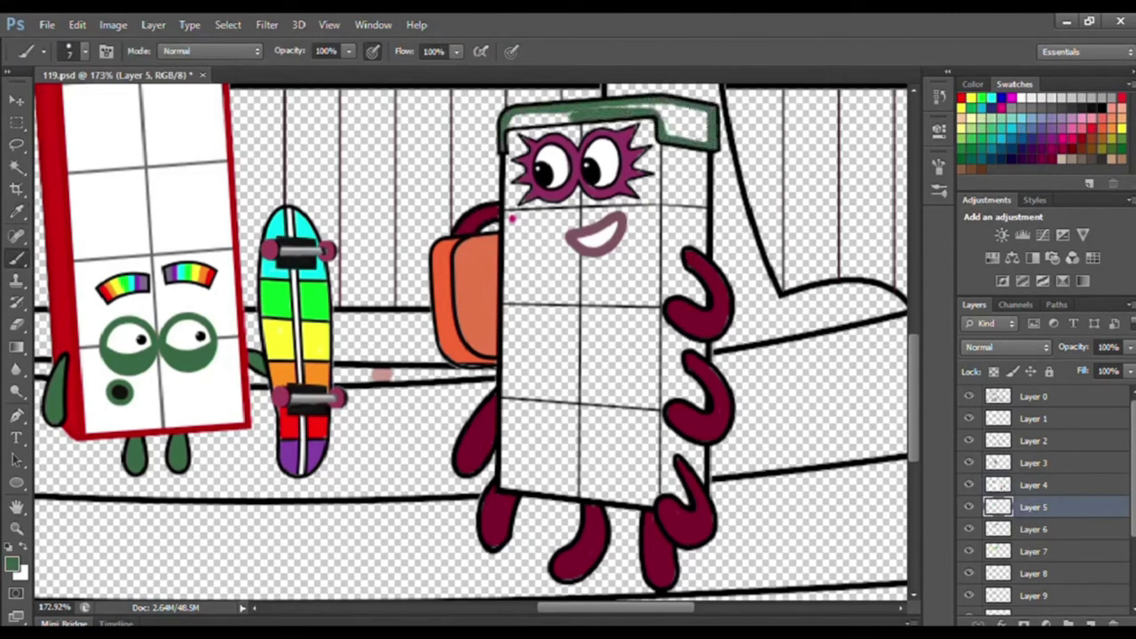
left_click_drag(577, 117, 513, 123)
mouse_move(596, 110)
left_mouse_down()
mouse_move(694, 135)
mouse_move(675, 122)
left_mouse_up()
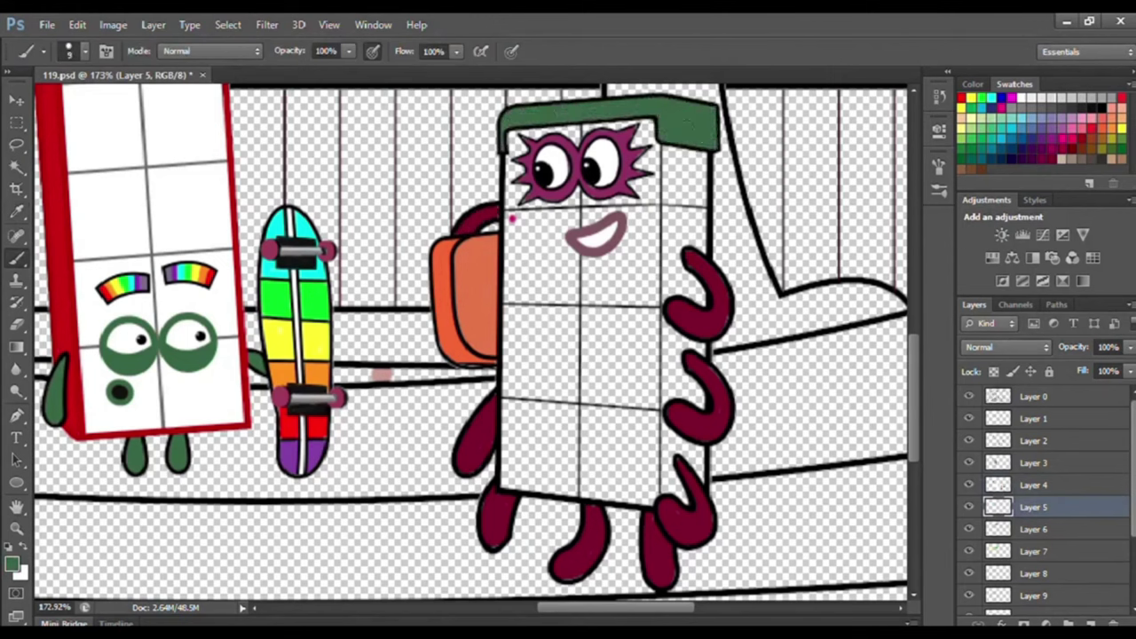
On Layer 6, fill the front of the figure 8's body with magenta matching its colour dot.
left_click(1034, 529)
left_click(14, 257)
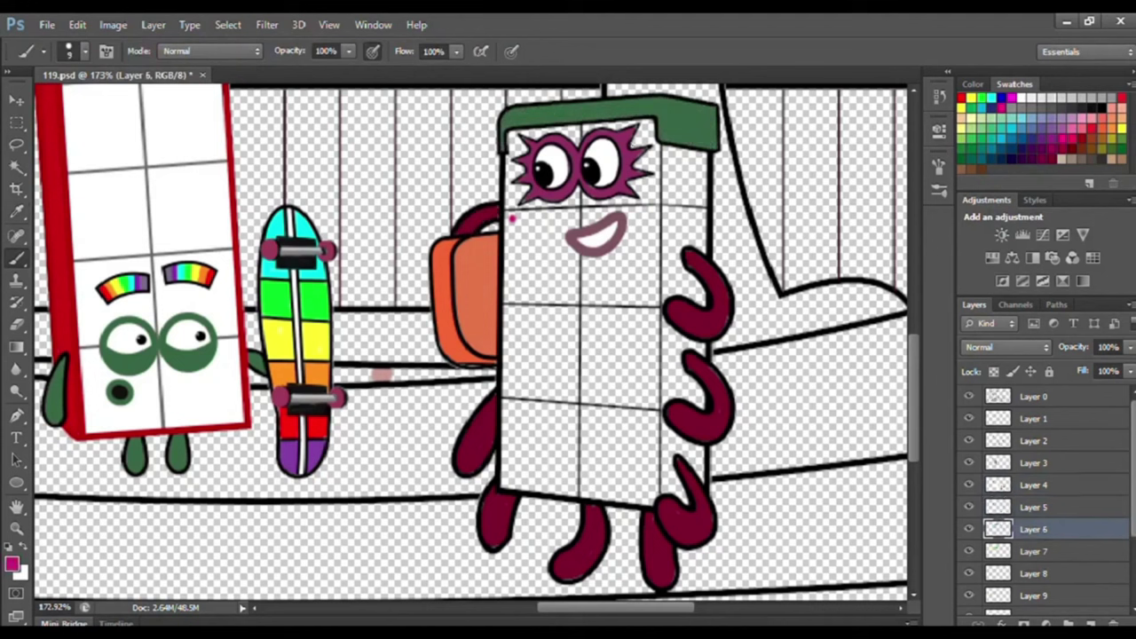
mouse_move(655, 148)
left_mouse_down()
mouse_move(655, 499)
mouse_move(554, 490)
mouse_move(504, 382)
mouse_move(510, 150)
mouse_move(650, 127)
mouse_move(643, 164)
left_mouse_up()
key("ctrl+z")
key("bracketright")
key("bracketright")
left_click_drag(518, 150, 518, 174)
mouse_move(643, 173)
left_mouse_down()
mouse_move(622, 226)
mouse_move(532, 275)
mouse_move(639, 297)
mouse_move(627, 337)
mouse_move(639, 382)
mouse_move(523, 408)
mouse_move(616, 446)
mouse_move(646, 488)
left_mouse_up()
key("bracketright")
On Layer 7, paint the side face of the figure 8's body a duller magenta, RGB 186, 25, 121.
left_click(1048, 554)
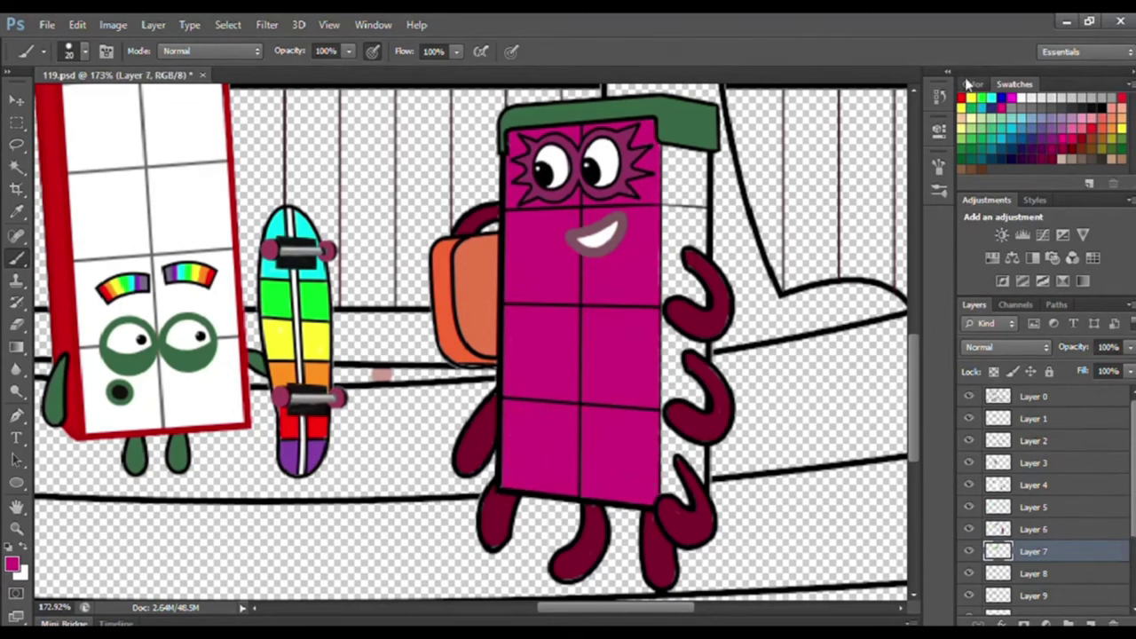
left_click(969, 85)
left_click(531, 223, "alt")
mouse_move(695, 158)
left_mouse_down()
mouse_move(704, 448)
mouse_move(690, 493)
mouse_move(681, 151)
left_mouse_up()
key("ctrl+0")
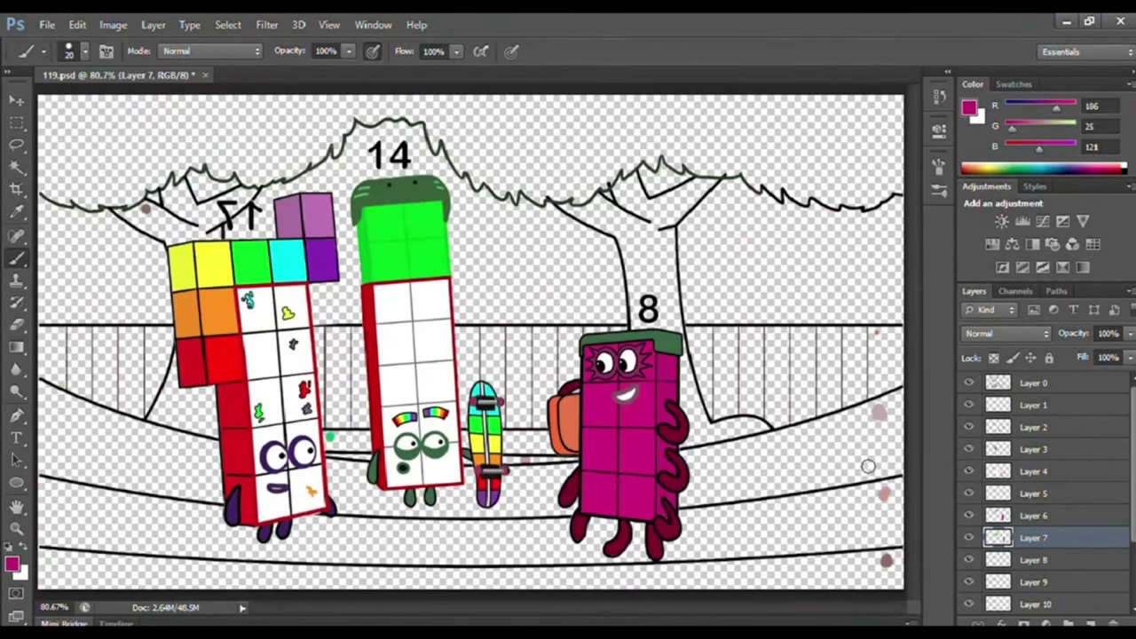
On Layer 8, paint along the jagged lower edge of the tree foliage with sampled dark green, RGB 37, 65, 33.
left_click(1044, 561)
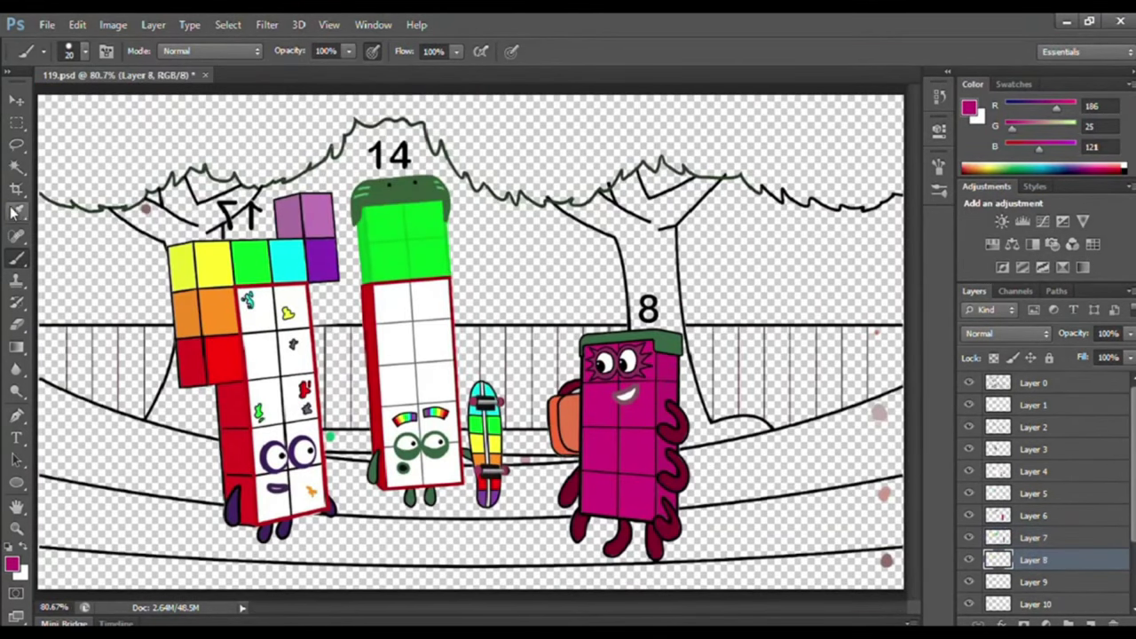
left_click(77, 207, "alt")
scroll(82, 186, "up", 3)
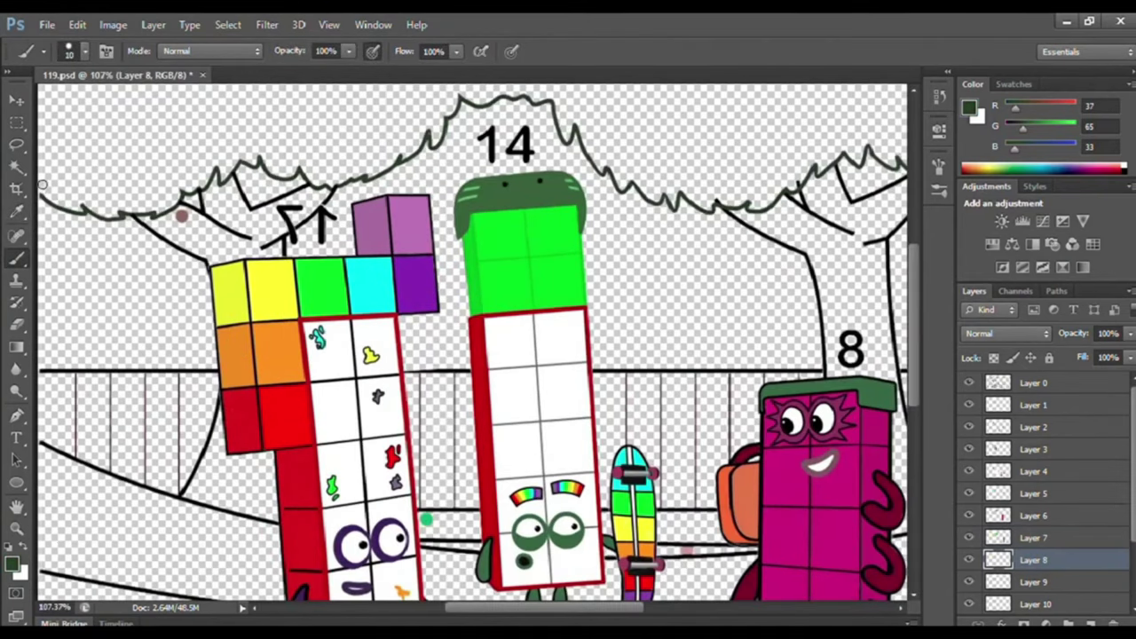
left_click_drag(176, 197, 218, 164)
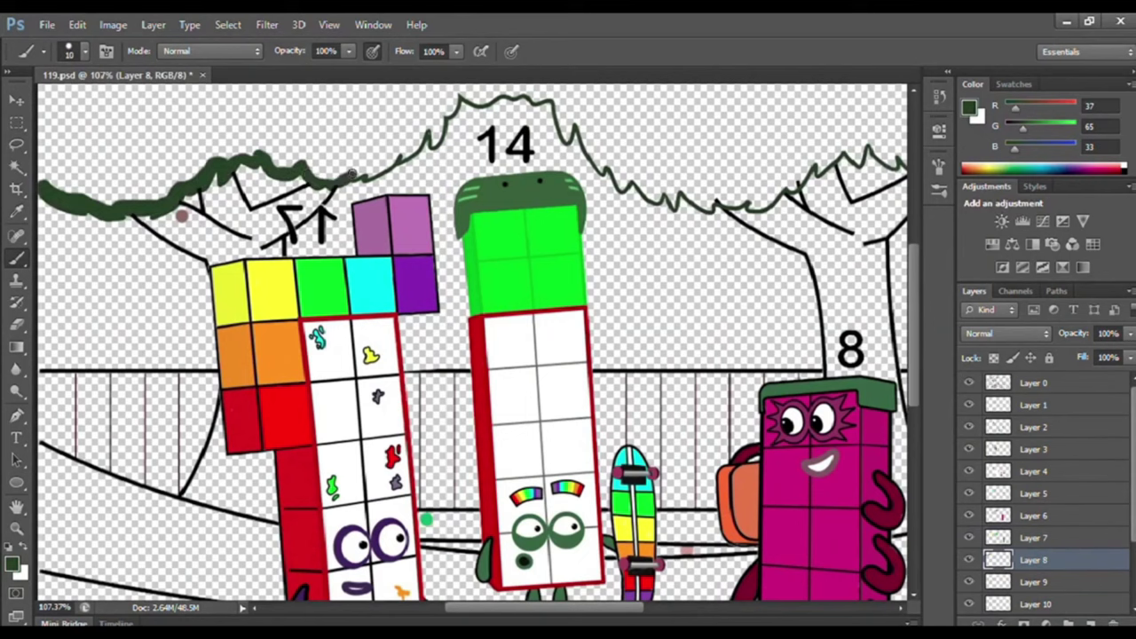
scroll(353, 229, "down", 1)
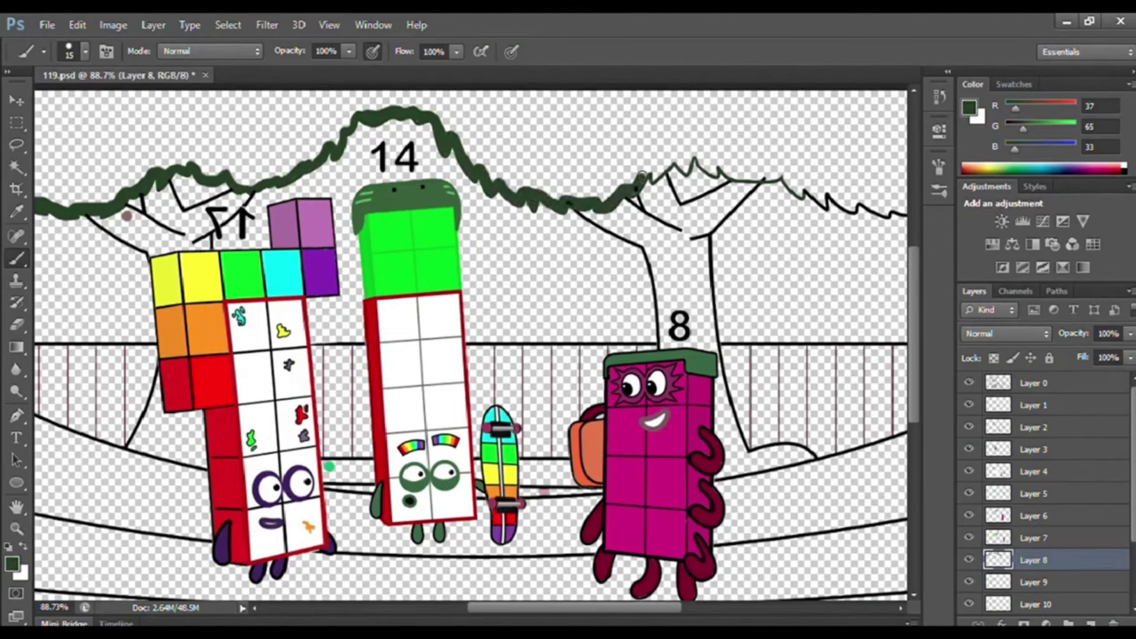
left_click_drag(558, 608, 578, 608)
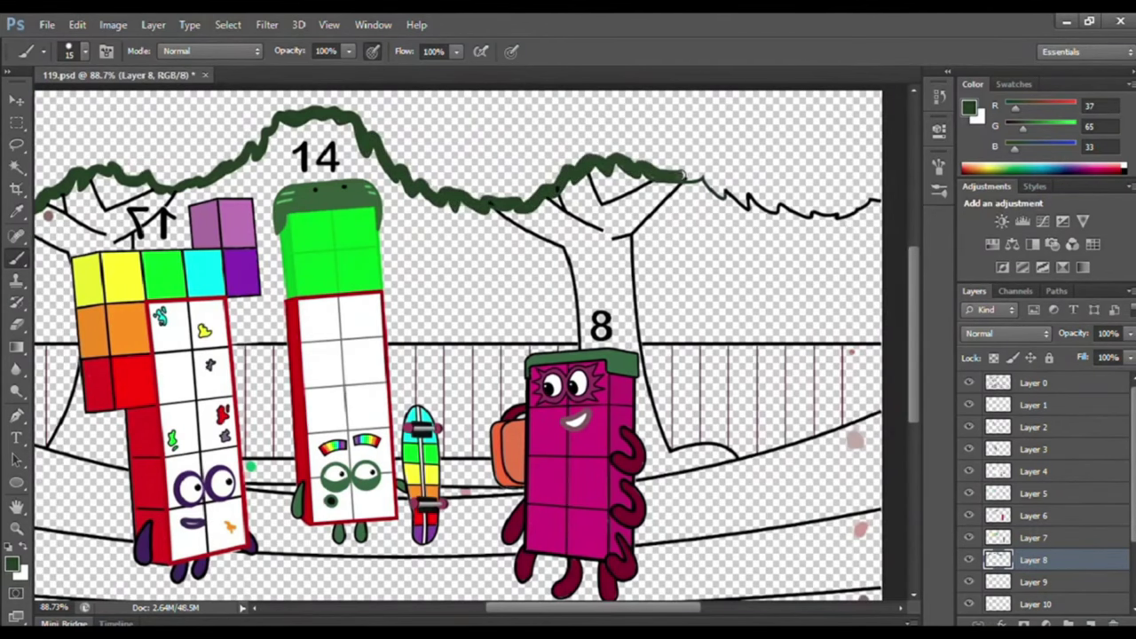
left_click_drag(746, 203, 812, 211)
scroll(321, 234, "down", 3)
scroll(320, 234, "up", 2)
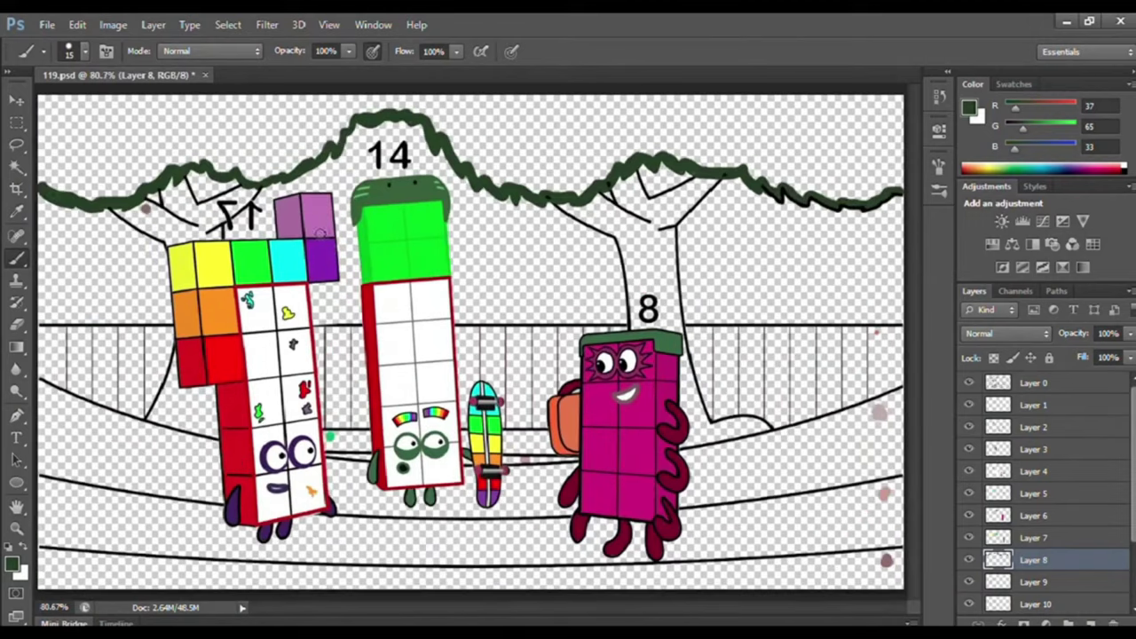
Fill the whole foliage area above the painted edge with the dark green using a larger brush.
mouse_move(45, 180)
left_mouse_down()
mouse_move(265, 155)
mouse_move(346, 124)
mouse_move(552, 188)
mouse_move(679, 146)
mouse_move(892, 191)
mouse_move(900, 180)
left_mouse_up()
key("bracketright")
key("bracketright")
key("bracketright")
mouse_move(66, 153)
left_mouse_down()
mouse_move(315, 124)
mouse_move(287, 103)
mouse_move(325, 99)
mouse_move(894, 107)
mouse_move(468, 130)
mouse_move(666, 137)
mouse_move(590, 168)
mouse_move(890, 166)
left_mouse_up()
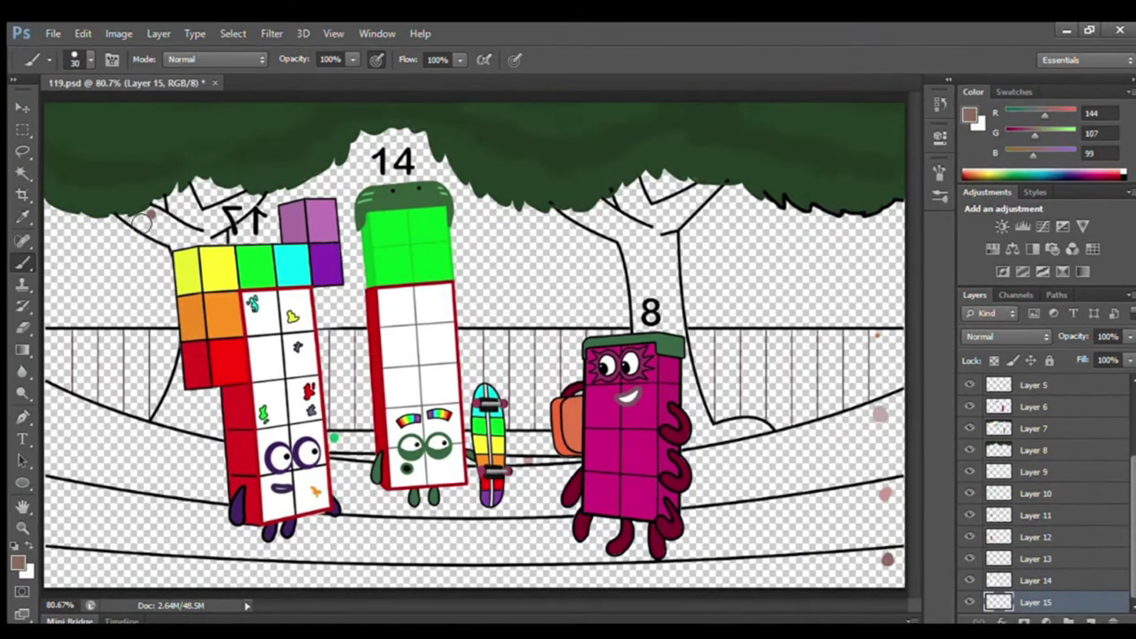
On Layer 15, paint the trunk and branches of the tree behind the 17 figure brown, RGB 144, 107, 99.
scroll(135, 215, "up", 3)
scroll(911, 340, "right", 2)
scroll(912, 340, "down", 2)
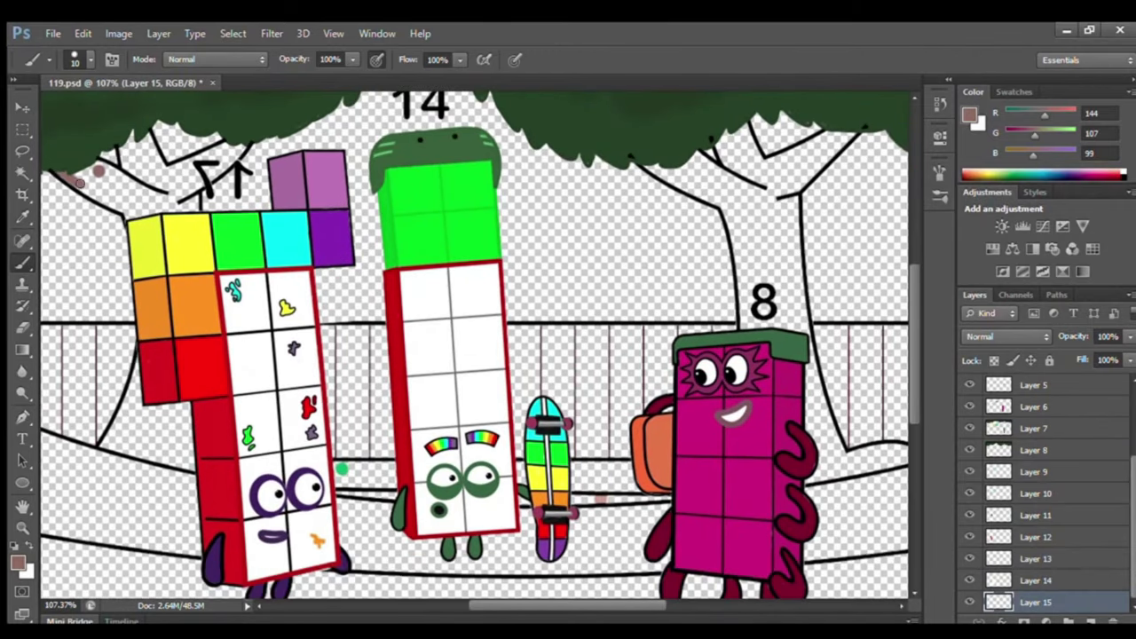
mouse_move(89, 188)
left_mouse_down()
mouse_move(127, 154)
mouse_move(166, 169)
mouse_move(229, 152)
mouse_move(195, 183)
left_mouse_up()
key("bracketright")
mouse_move(127, 157)
left_mouse_down()
mouse_move(161, 216)
mouse_move(192, 216)
mouse_move(207, 178)
mouse_move(146, 195)
left_mouse_up()
key("bracketleft")
mouse_move(153, 366)
left_mouse_down()
mouse_move(124, 440)
mouse_move(102, 442)
mouse_move(194, 464)
mouse_move(143, 429)
mouse_move(190, 458)
left_mouse_up()
Paint the trunk, branches and root of the tree behind the figure 8 in the same brown.
mouse_move(650, 166)
left_mouse_down()
mouse_move(734, 207)
mouse_move(748, 296)
left_mouse_up()
mouse_move(852, 461)
left_mouse_down()
mouse_move(895, 458)
mouse_move(868, 472)
mouse_move(883, 461)
mouse_move(875, 453)
mouse_move(887, 455)
mouse_move(828, 465)
left_mouse_up()
scroll(870, 469, "right", 2)
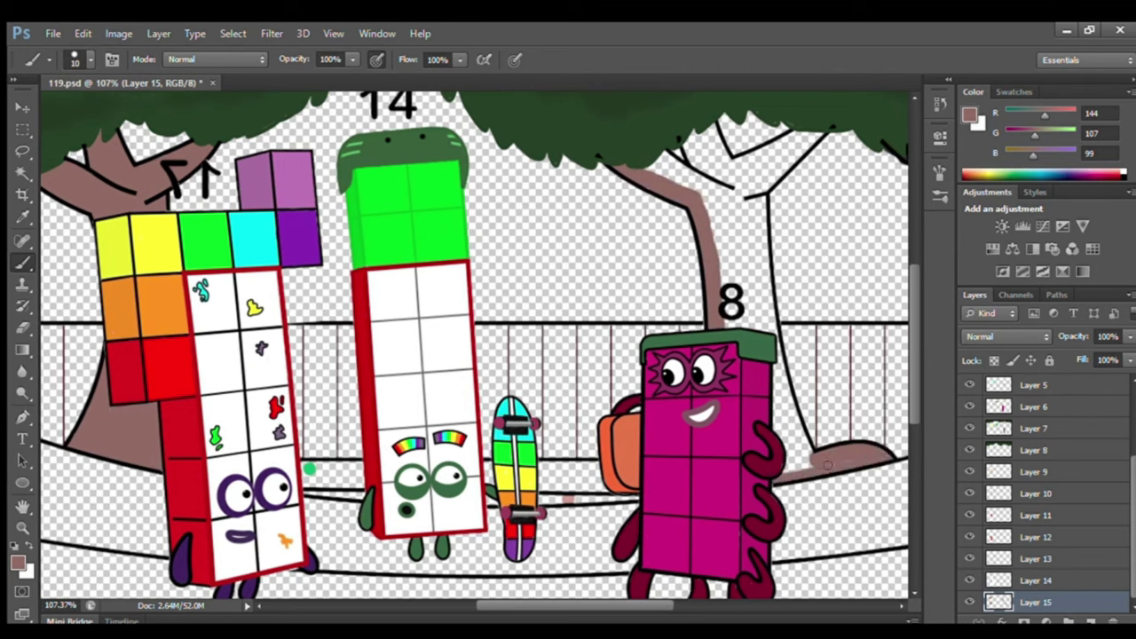
left_click_drag(788, 406, 756, 191)
left_click_drag(804, 133, 726, 167)
mouse_move(804, 140)
left_mouse_down()
mouse_move(761, 189)
mouse_move(806, 142)
mouse_move(772, 177)
mouse_move(693, 139)
mouse_move(701, 172)
mouse_move(693, 142)
mouse_move(666, 159)
mouse_move(718, 185)
mouse_move(687, 188)
mouse_move(725, 211)
left_mouse_up()
left_click_drag(786, 460, 787, 424)
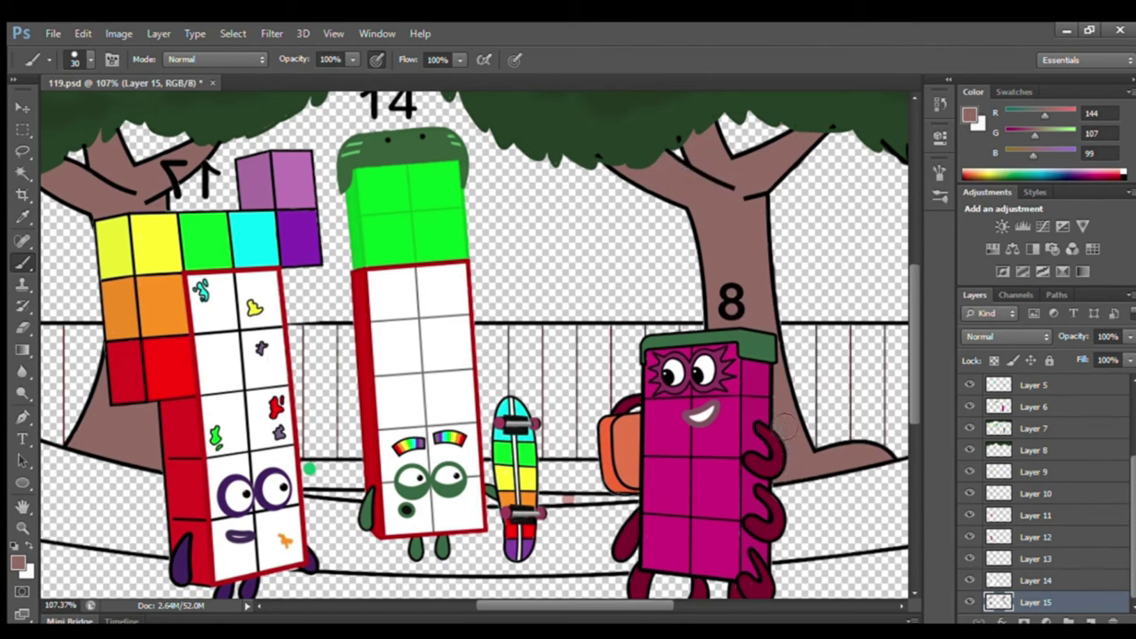
Create Layer 16 and paint the strip below the fence green sampled from its colour dot, RGB 19, 189, 102.
left_click(1092, 624)
left_click(309, 469, "alt")
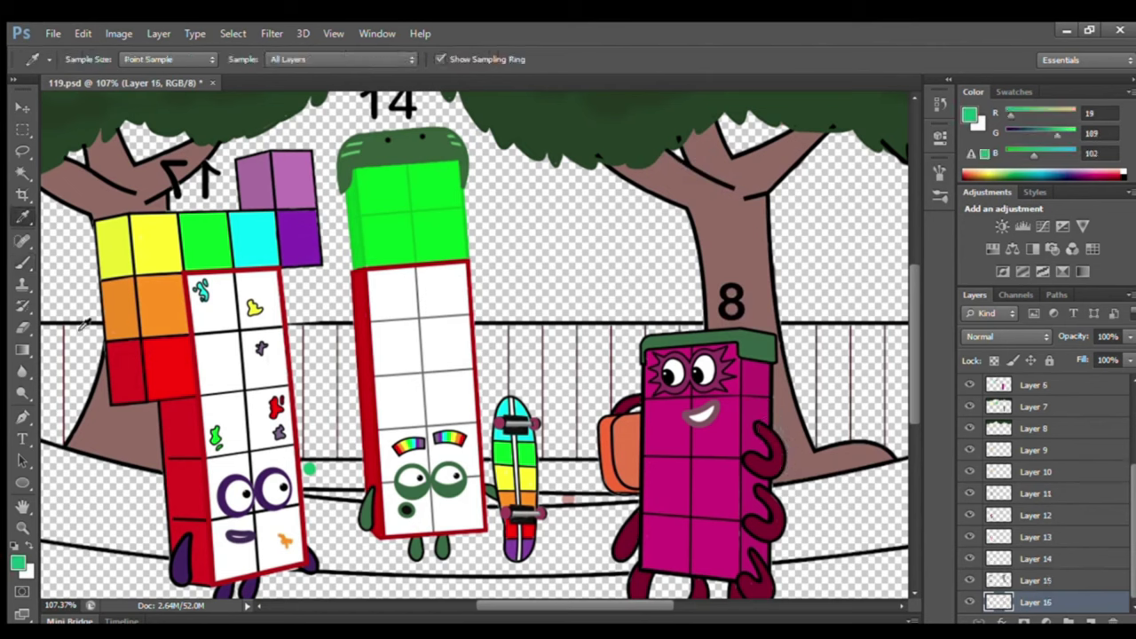
left_click_drag(316, 479, 608, 477)
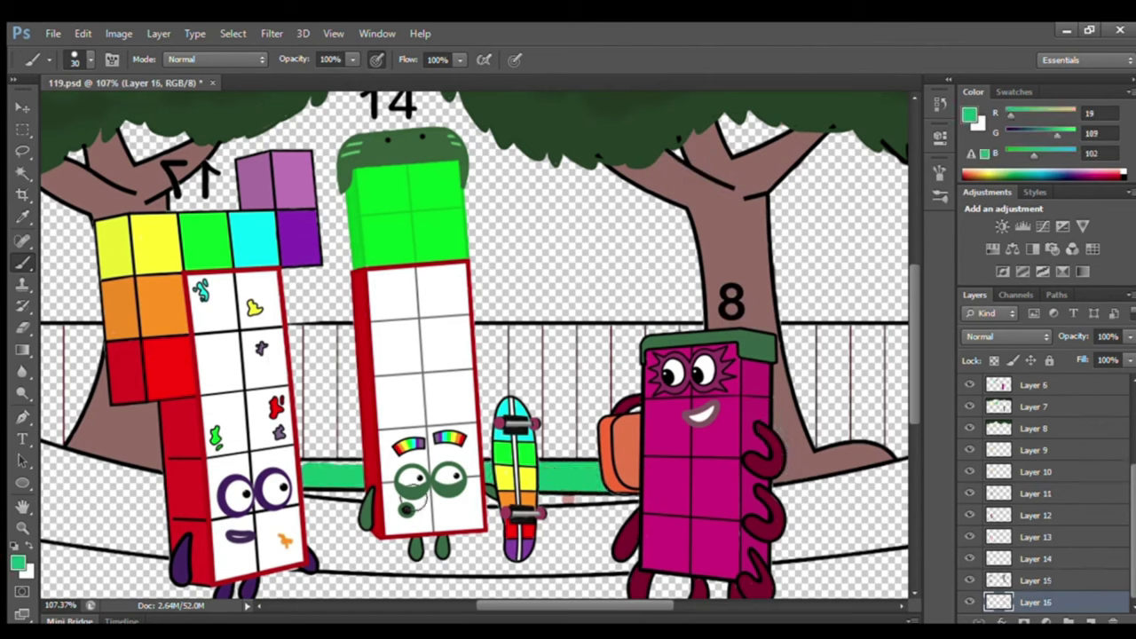
left_click_drag(910, 395, 913, 409)
scroll(525, 494, "down", 3)
scroll(876, 332, "up", 2)
Sample the backpack's orange, RGB 211, 122, 79, and fill all of the fence sections with it.
left_click(497, 436, "alt")
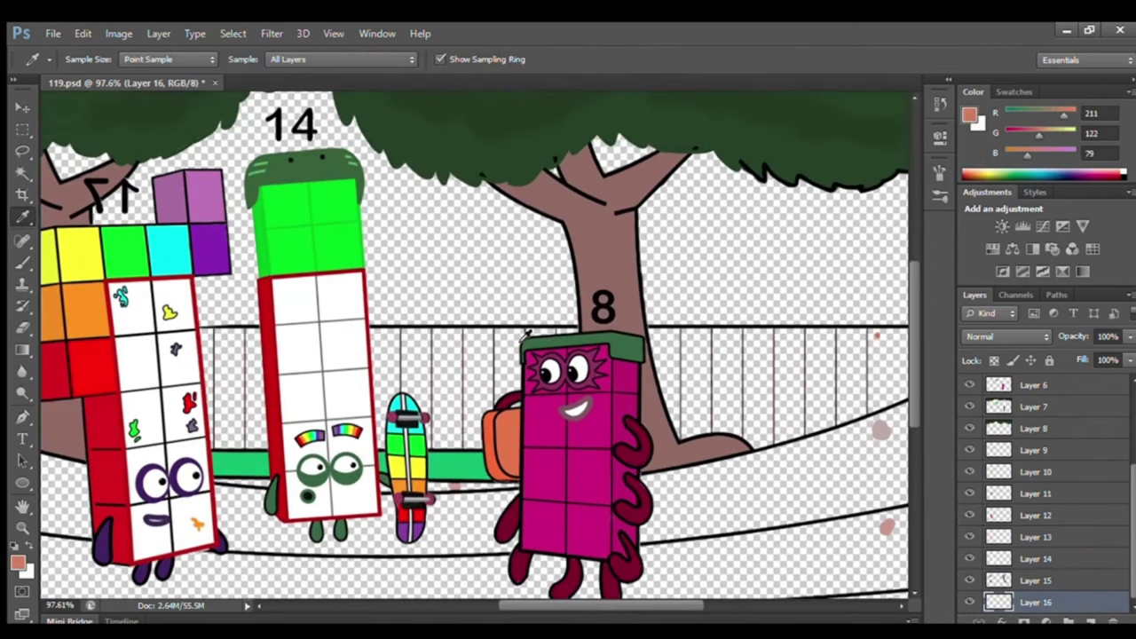
mouse_move(903, 342)
left_mouse_down()
mouse_move(666, 346)
mouse_move(887, 364)
mouse_move(826, 422)
mouse_move(666, 435)
mouse_move(892, 389)
mouse_move(775, 408)
left_mouse_up()
left_click_drag(205, 441, 471, 438)
mouse_move(200, 355)
left_mouse_down()
mouse_move(572, 342)
mouse_move(377, 372)
mouse_move(279, 405)
mouse_move(466, 426)
left_mouse_up()
scroll(90, 381, "left", 4)
mouse_move(90, 382)
left_mouse_down()
mouse_move(133, 416)
mouse_move(67, 342)
mouse_move(203, 360)
mouse_move(189, 419)
left_mouse_up()
scroll(189, 417, "down", 3)
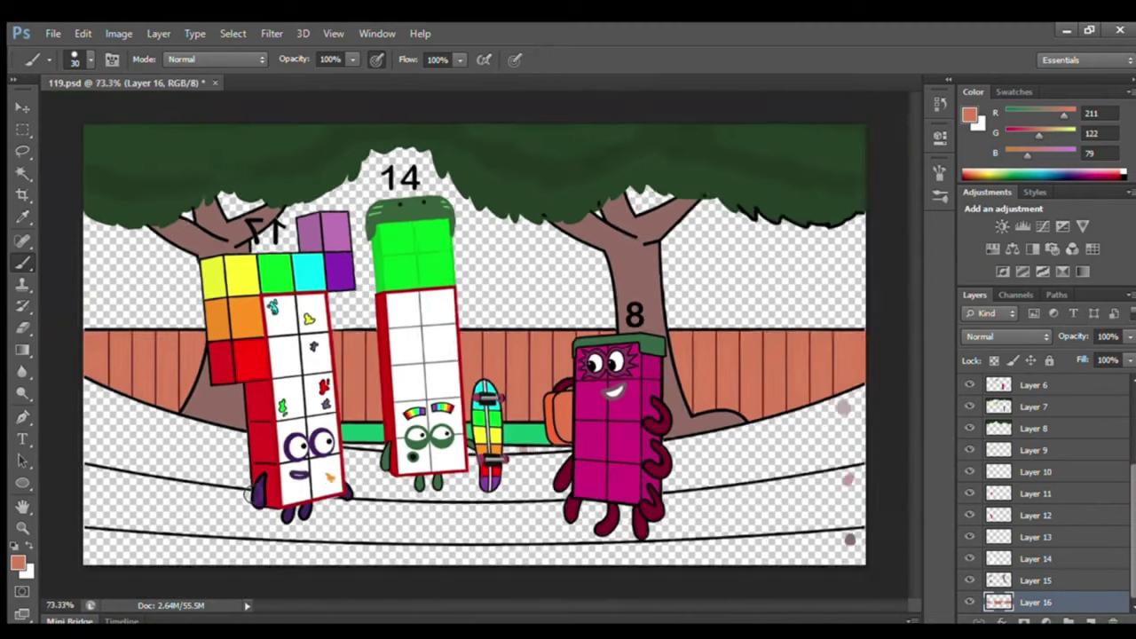
Paint the thin band beneath the green strip pink, RGB 204, 153, 142, sampled from its colour dot.
key("i")
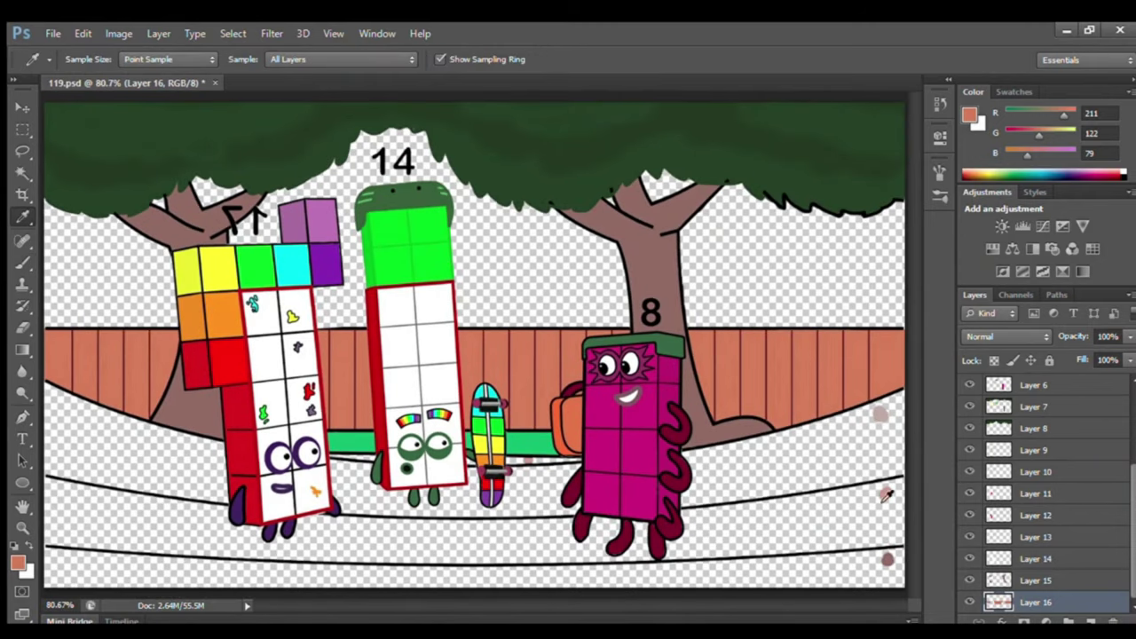
key("b")
scroll(360, 471, "up", 3)
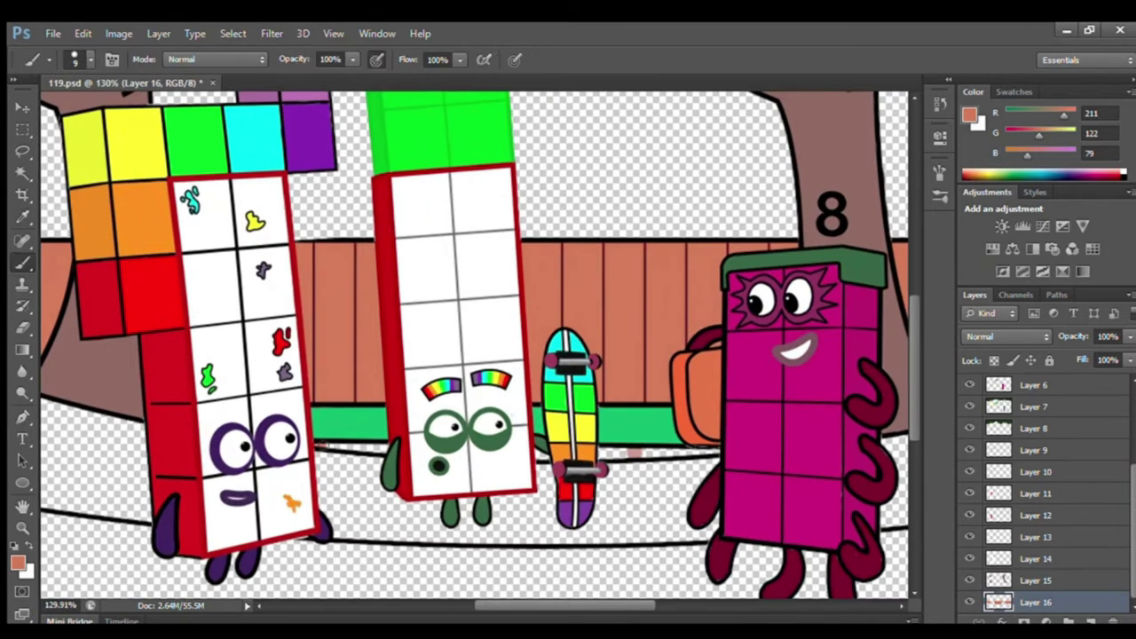
left_click(317, 432, "alt")
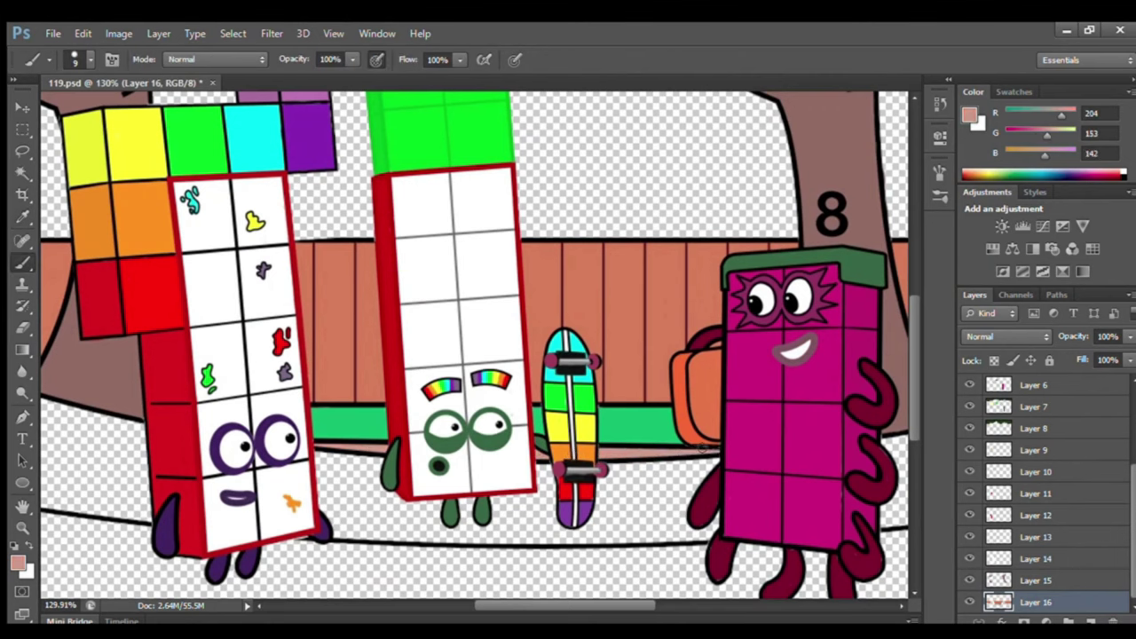
key("ctrl+0")
Add Layer 17 beneath Layer 16 and fill the uppermost curved ground band with sampled greyish beige, RGB 193, 170, 165.
left_click(1091, 621)
left_click_drag(1036, 581, 1036, 613)
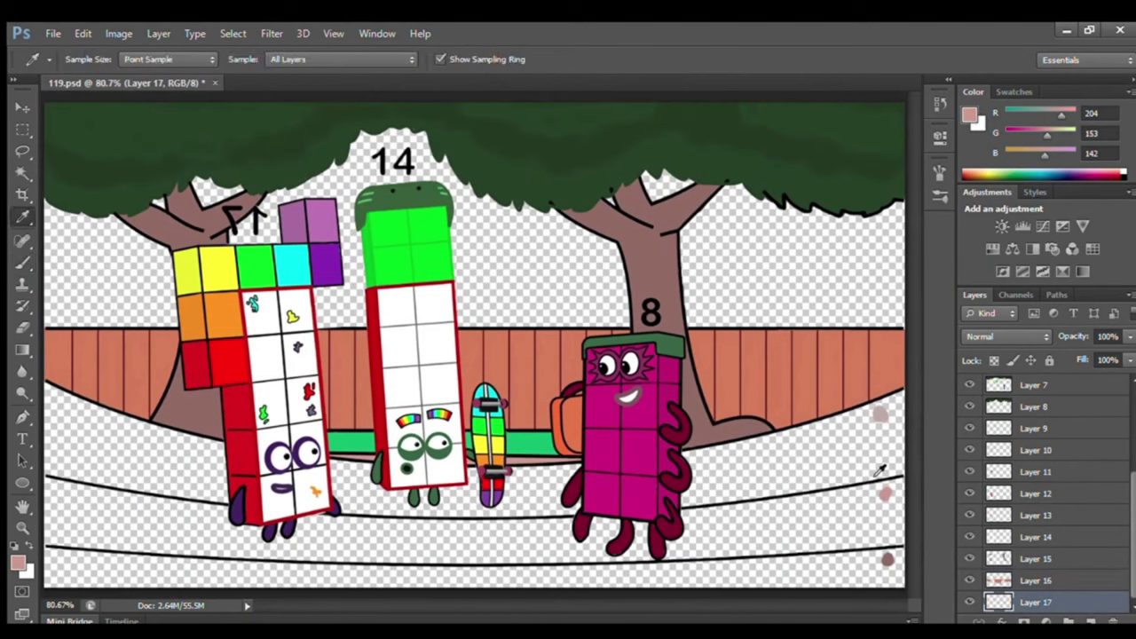
left_click(880, 416, "alt")
key("bracketright")
key("bracketright")
mouse_move(46, 468)
left_mouse_down()
mouse_move(170, 496)
mouse_move(475, 513)
mouse_move(686, 501)
mouse_move(904, 467)
left_mouse_up()
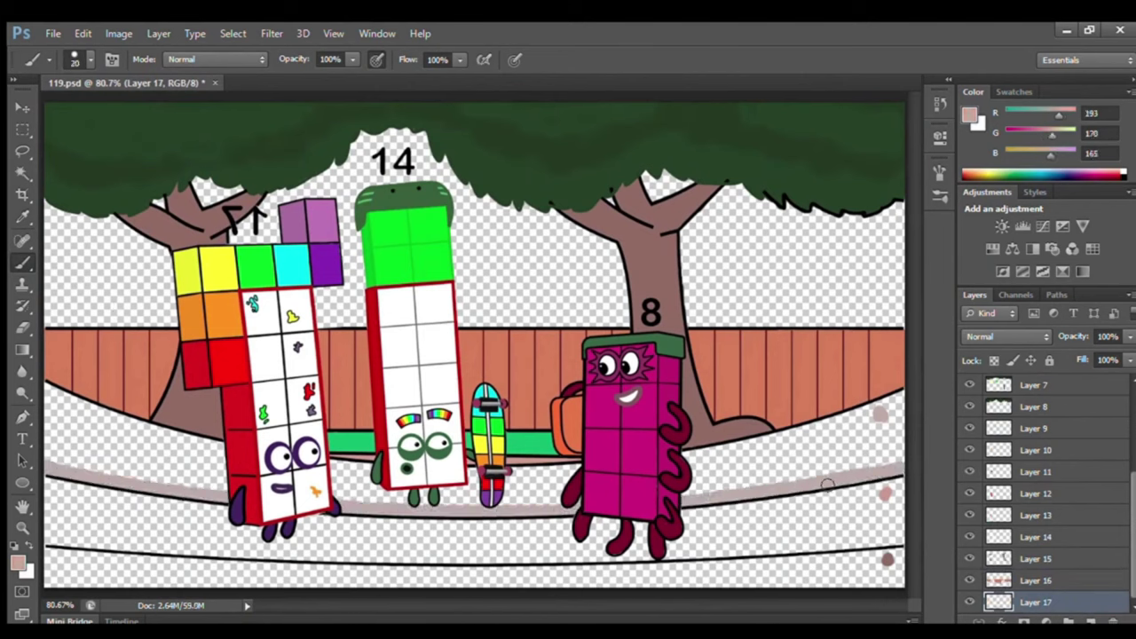
key("bracketright")
key("bracketright")
mouse_move(55, 402)
left_mouse_down()
mouse_move(61, 421)
mouse_move(210, 486)
mouse_move(337, 503)
left_mouse_up()
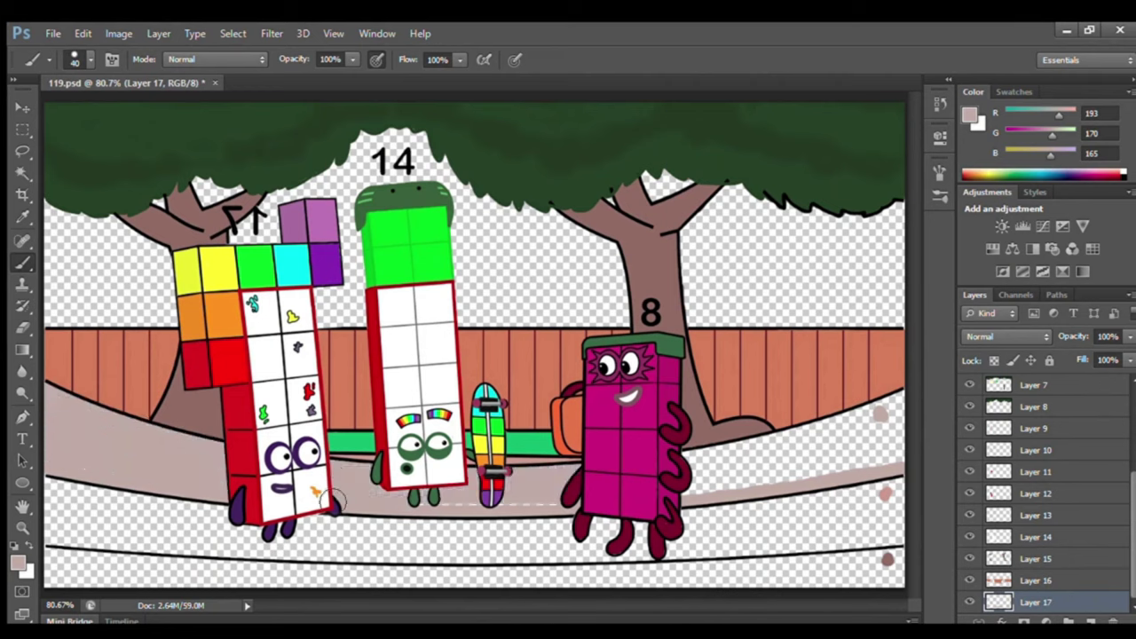
mouse_move(696, 460)
left_mouse_down()
mouse_move(821, 446)
mouse_move(879, 475)
mouse_move(896, 435)
left_mouse_up()
Create Layer 18 and fill the middle curved ground band with pink sampled from its dot, RGB 204, 153, 142.
left_click(1091, 620)
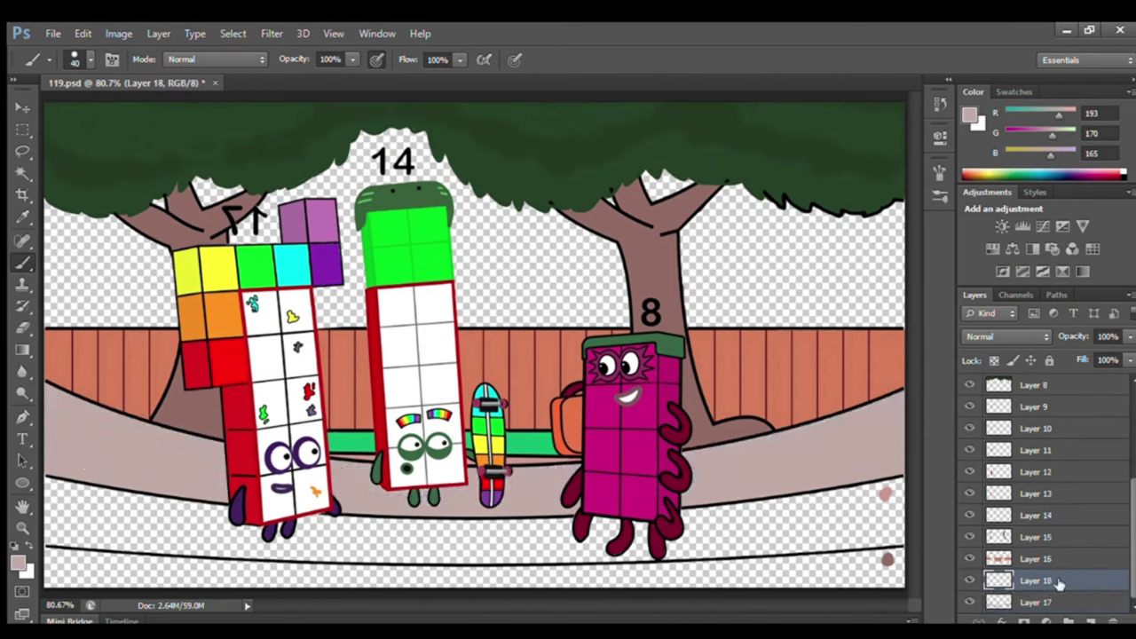
left_click(22, 218)
left_click(884, 494)
left_click(23, 264)
mouse_move(48, 532)
left_mouse_down()
mouse_move(648, 568)
mouse_move(673, 556)
mouse_move(885, 553)
mouse_move(533, 540)
mouse_move(182, 494)
mouse_move(768, 519)
mouse_move(754, 522)
left_mouse_up()
Place Layer 19 beneath Layer 18 and fill the lowest ground band with sampled brown, RGB 144, 107, 99.
left_click_drag(1132, 550, 1131, 568)
left_click_drag(1036, 580, 1036, 611)
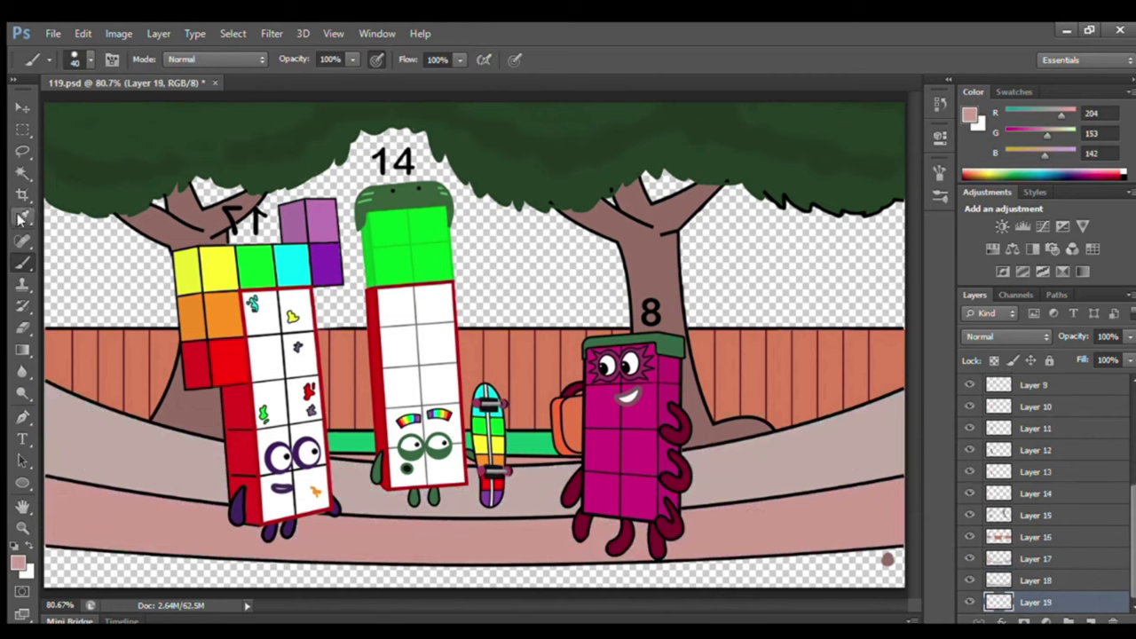
left_click(23, 217)
left_click(887, 560)
left_click(23, 262)
mouse_move(53, 557)
left_mouse_down()
mouse_move(719, 581)
mouse_move(173, 582)
left_mouse_up()
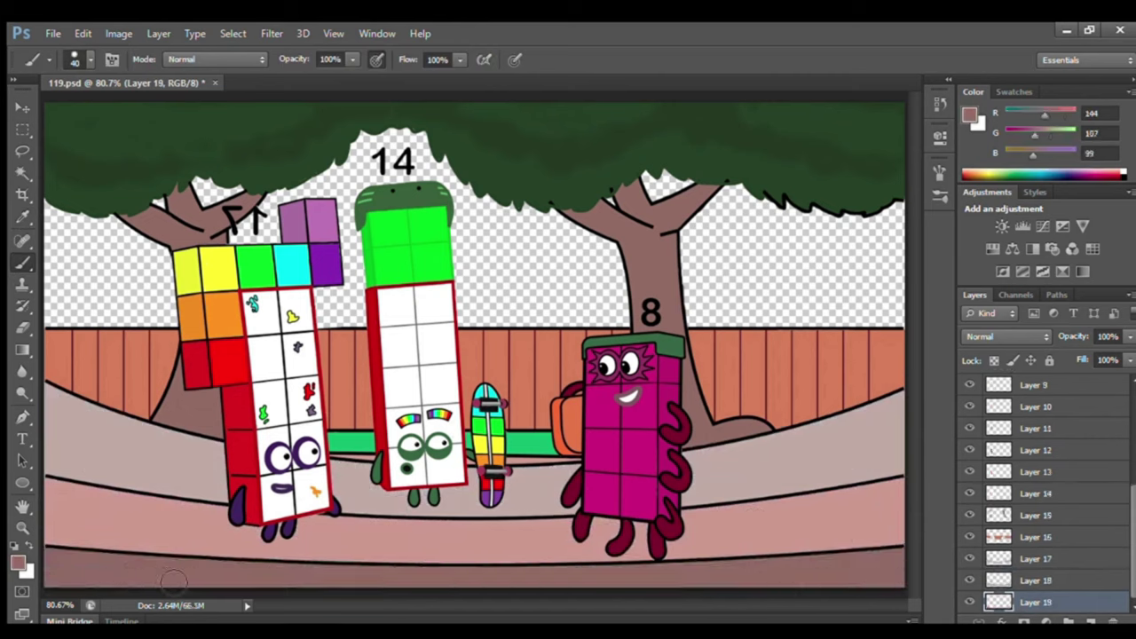
Fill the sky behind the trees with light blue, RGB 129, 198, 243, and pick a lighter blue, RGB 163, 211, 242.
left_click(1013, 92)
left_click(1008, 151)
left_click(971, 92)
left_click(970, 114)
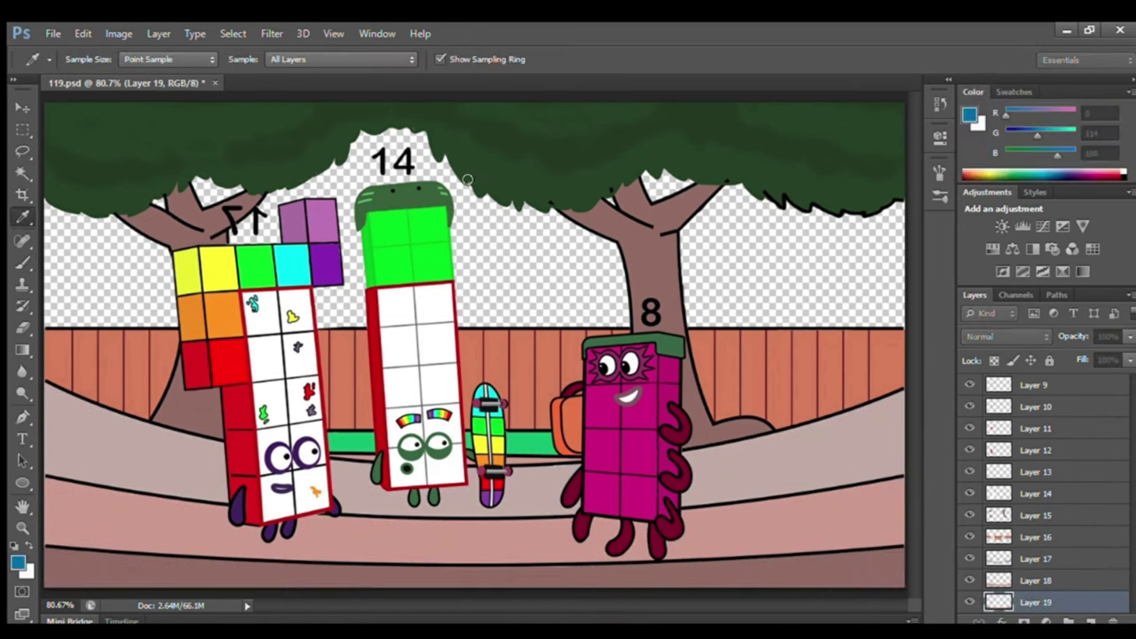
left_click(450, 181)
key("Return")
mouse_move(57, 224)
left_mouse_down()
mouse_move(133, 266)
mouse_move(73, 302)
mouse_move(109, 314)
mouse_move(217, 193)
mouse_move(350, 293)
mouse_move(448, 186)
mouse_move(786, 322)
mouse_move(471, 243)
mouse_move(763, 231)
mouse_move(898, 278)
left_mouse_up()
key("bracketright")
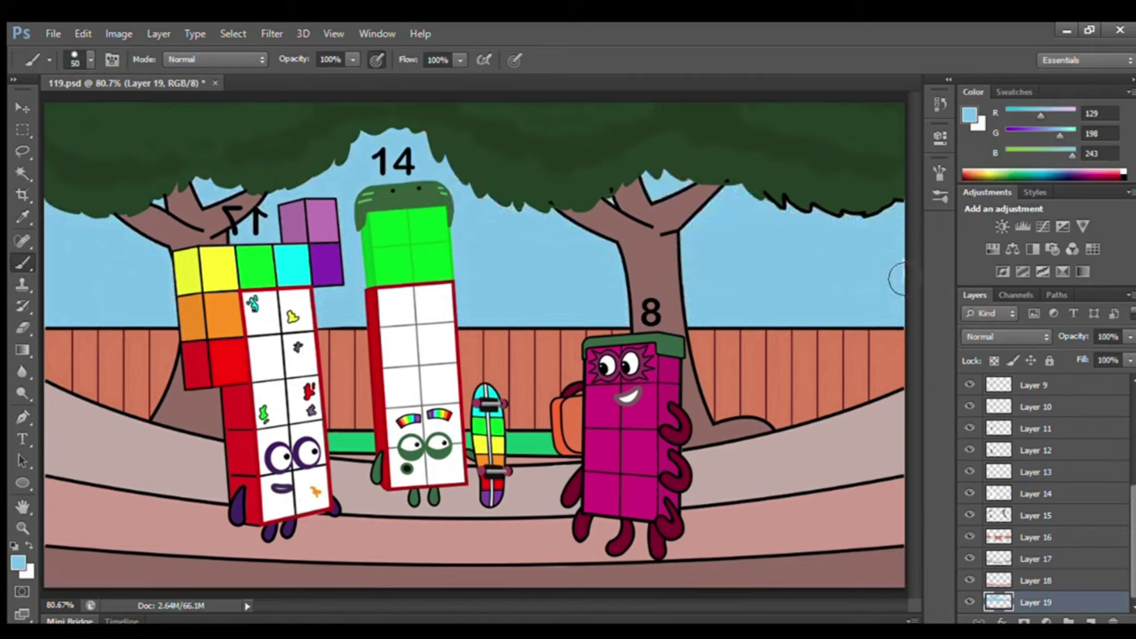
left_click(734, 160, "alt")
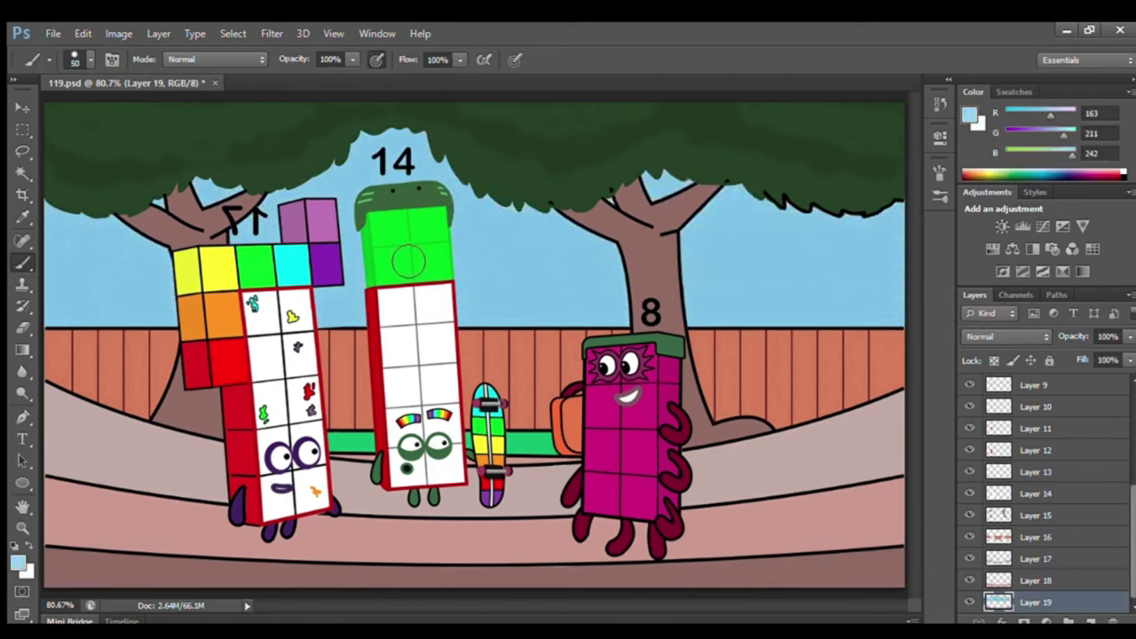